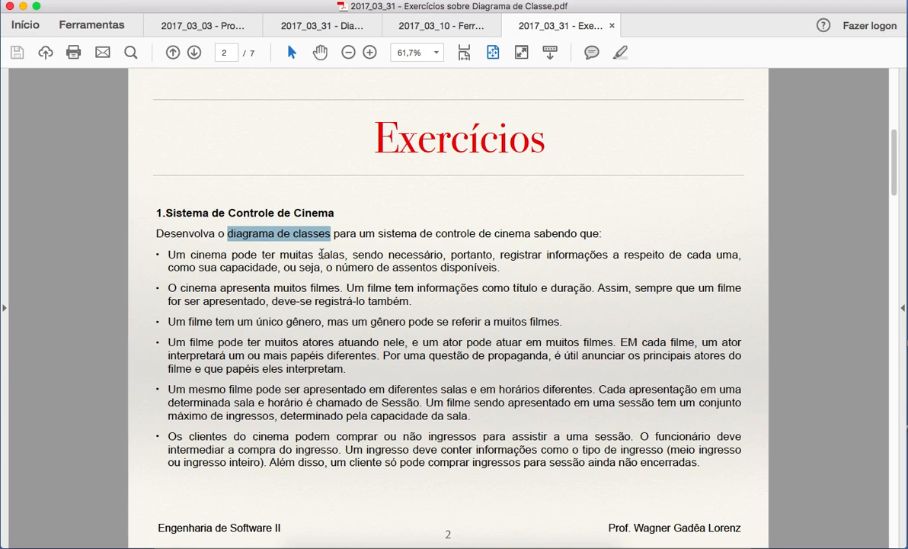
Read through the Sistema de Controle de Cinema requirements, highlighting key terms for candidate classes and attributes
click(248, 270)
double_click(247, 270)
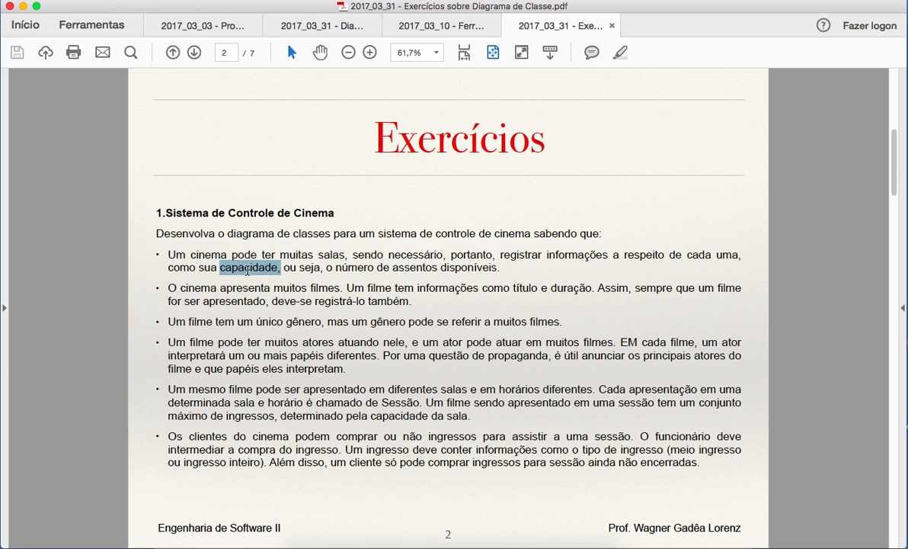
click(332, 279)
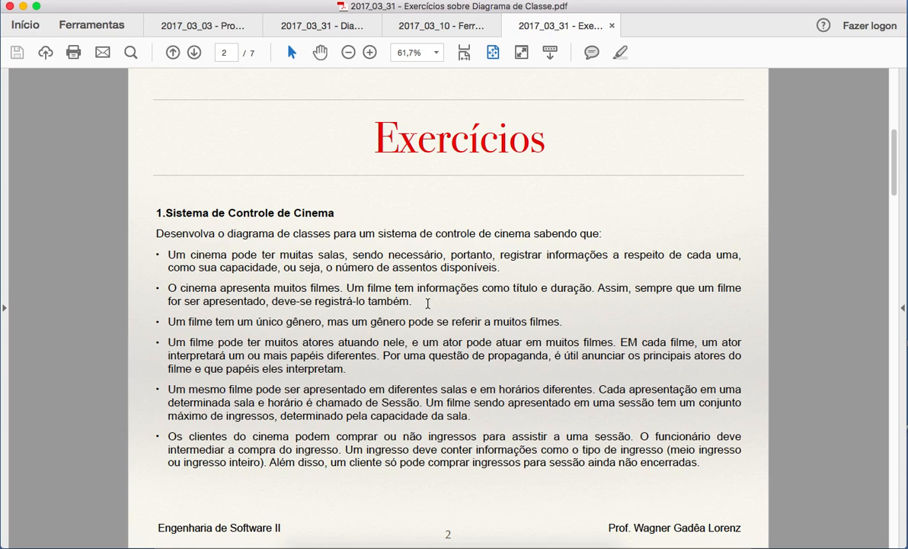
double_click(524, 290)
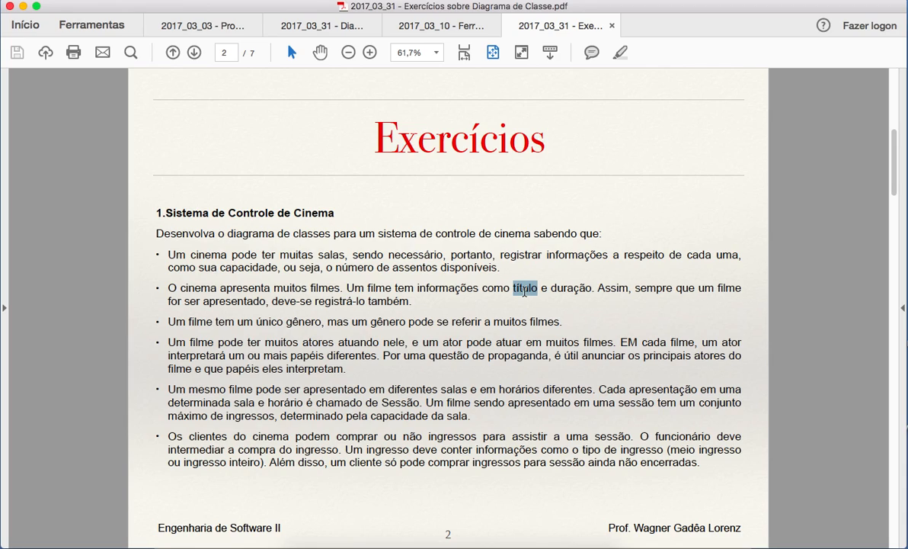
double_click(570, 288)
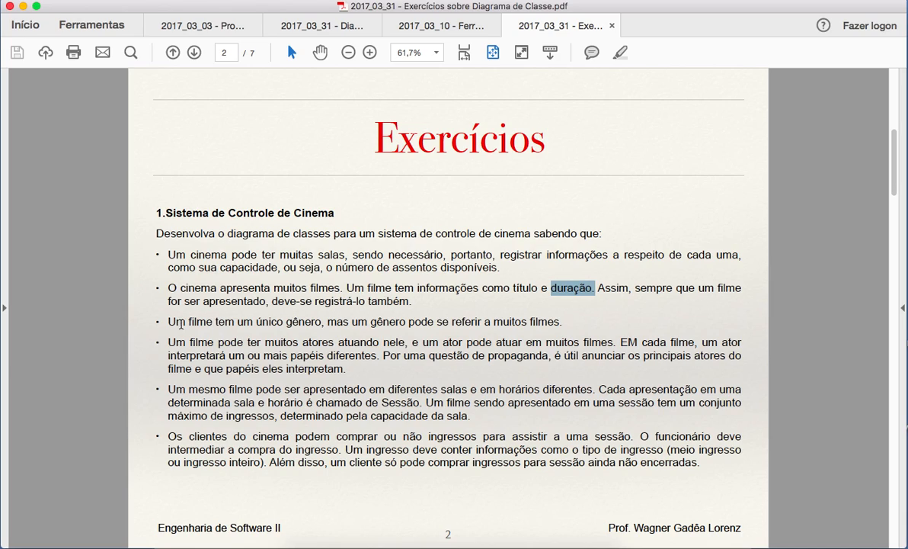
double_click(294, 321)
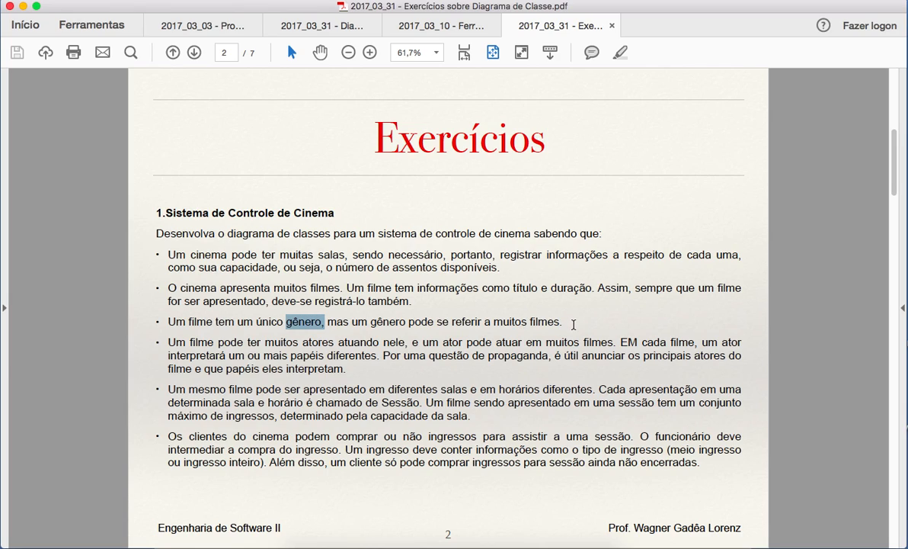
double_click(321, 343)
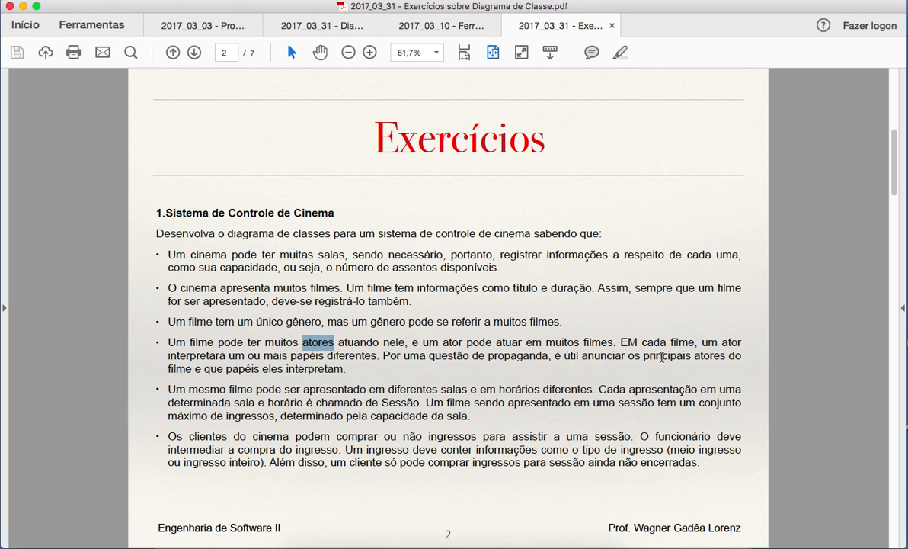
click(353, 370)
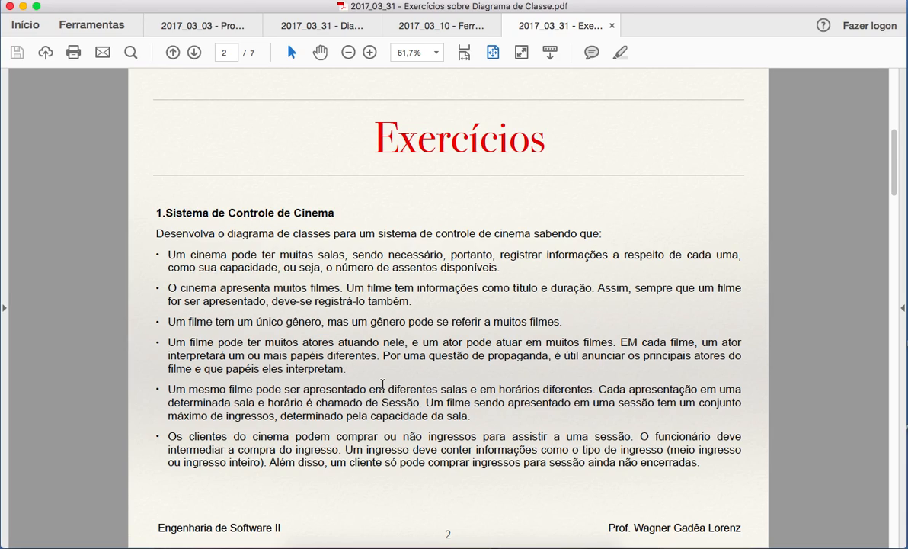
double_click(455, 389)
double_click(397, 404)
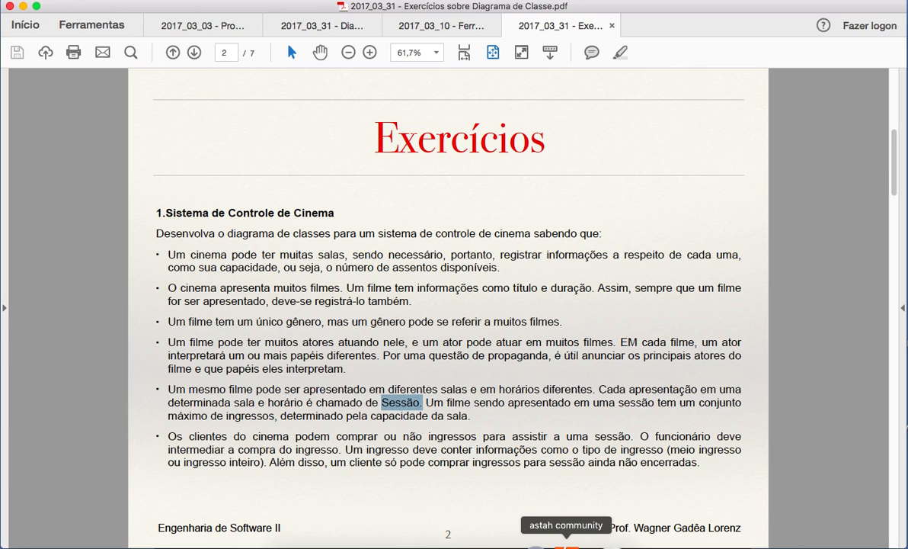
Switch to Astah and enlarge the frame of the empty class diagram to make room for the classes
click(564, 542)
click(86, 145)
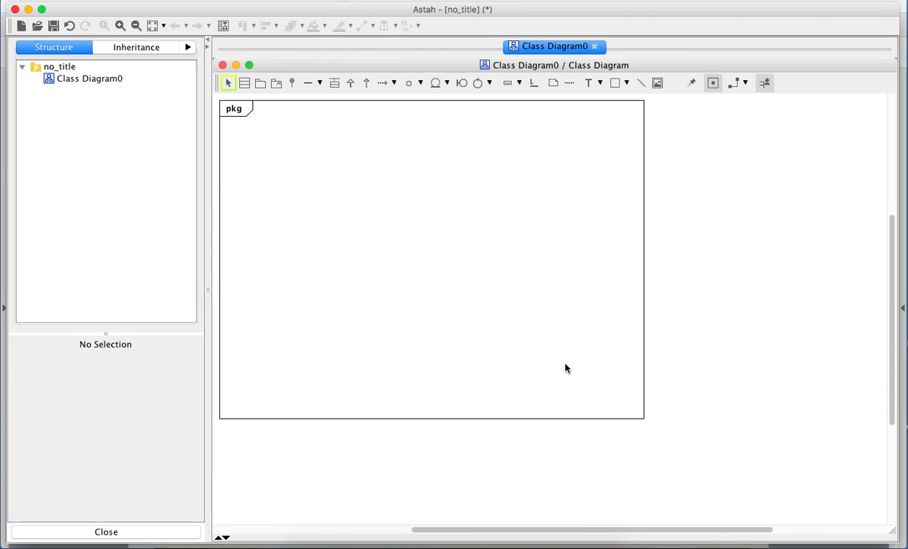
click(643, 418)
drag(644, 419, 863, 464)
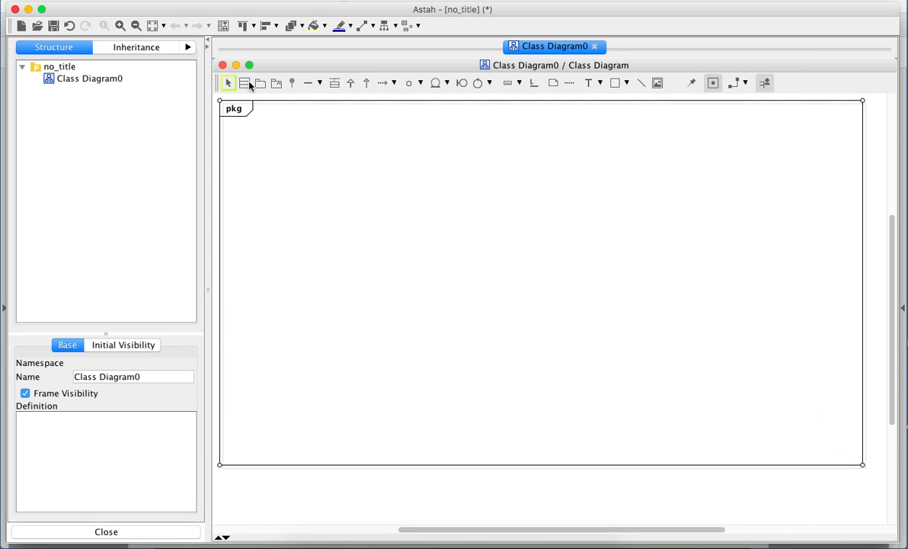
Add a class named Sala in the upper-left area of the diagram frame
click(245, 83)
click(269, 181)
text(Sala)
key(Return)
click(357, 216)
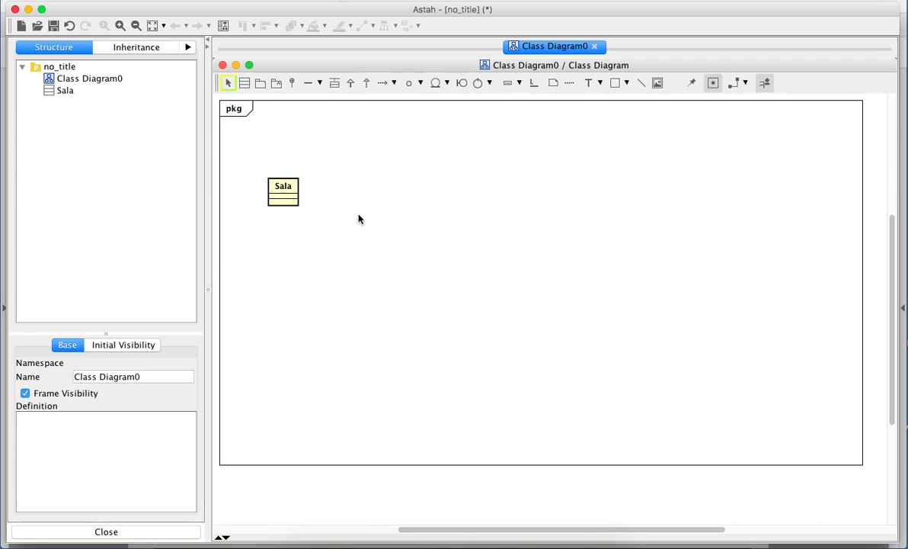
Add an attribute nro_sala of type int to the Sala class
right_click(288, 198)
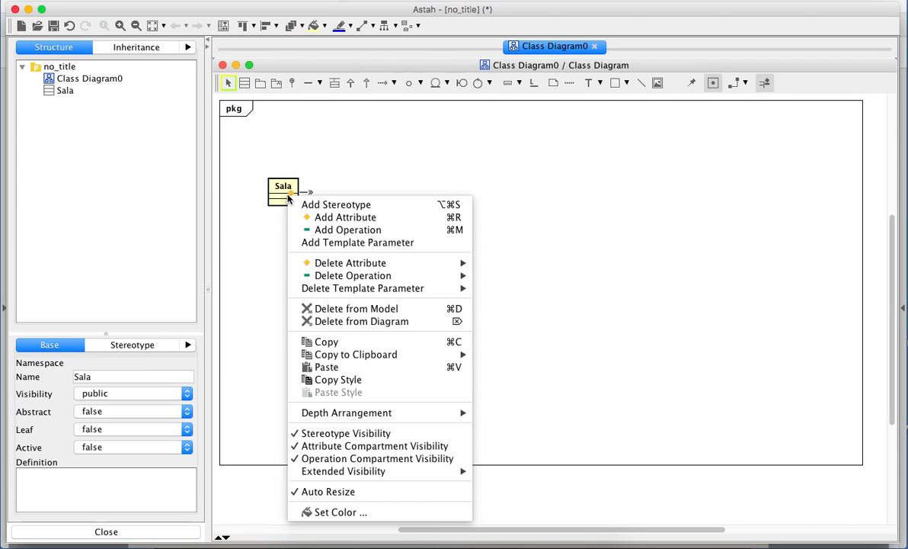
click(328, 217)
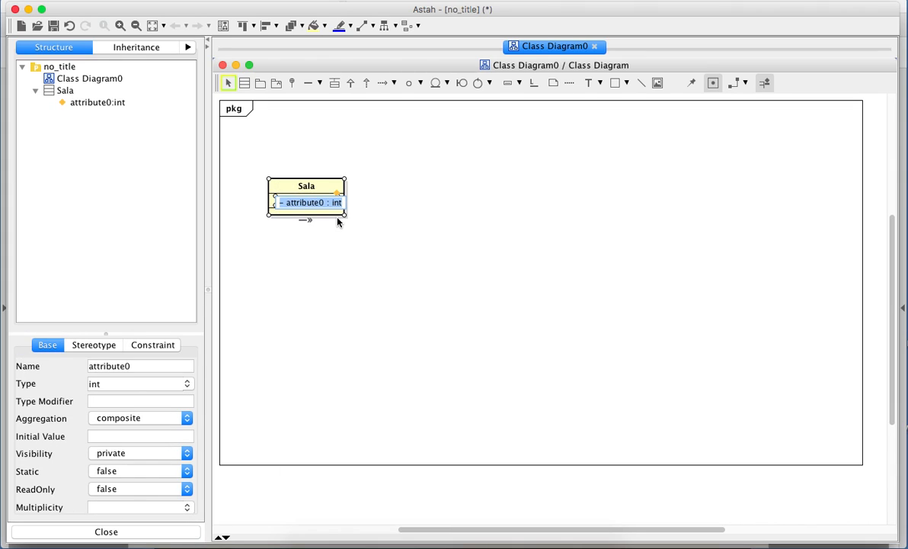
text(nro_sala:in)
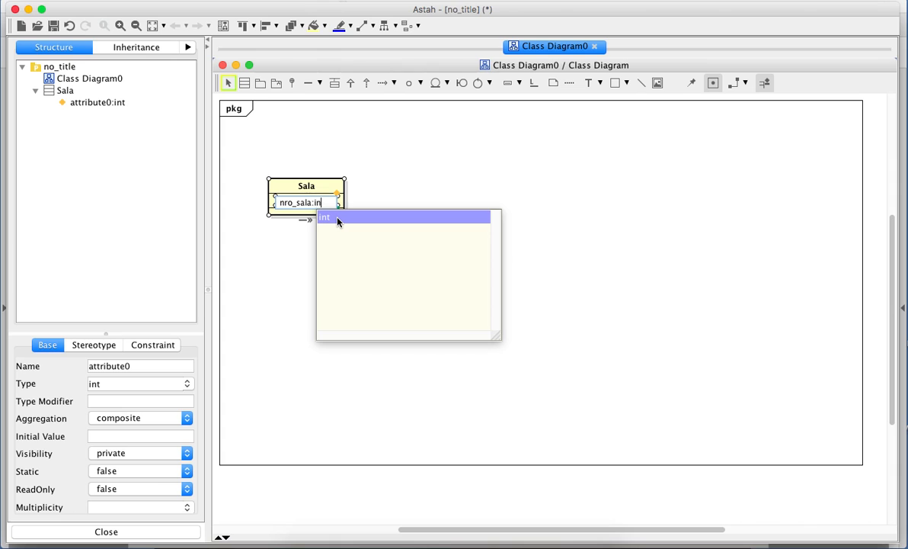
click(338, 219)
key(Return)
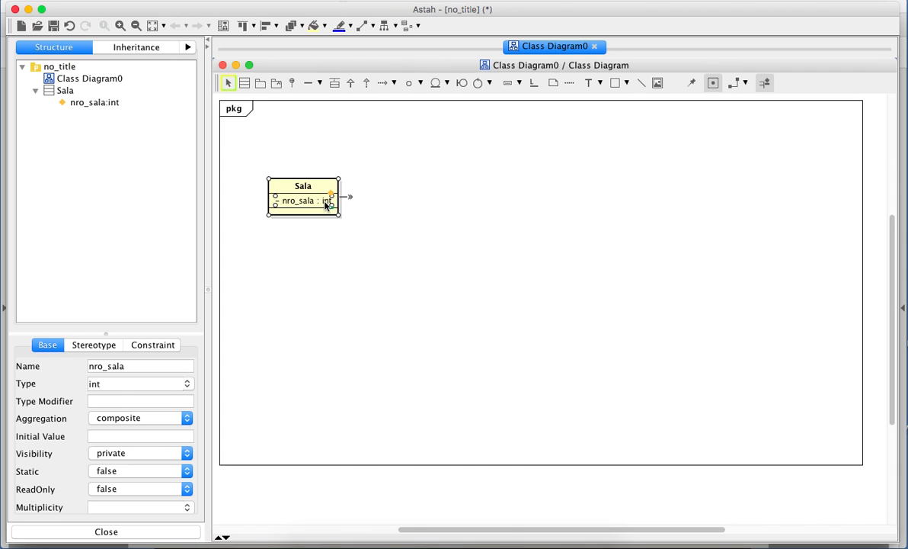
Add a second attribute to the Sala class, capacidade of type int
right_click(326, 204)
click(385, 224)
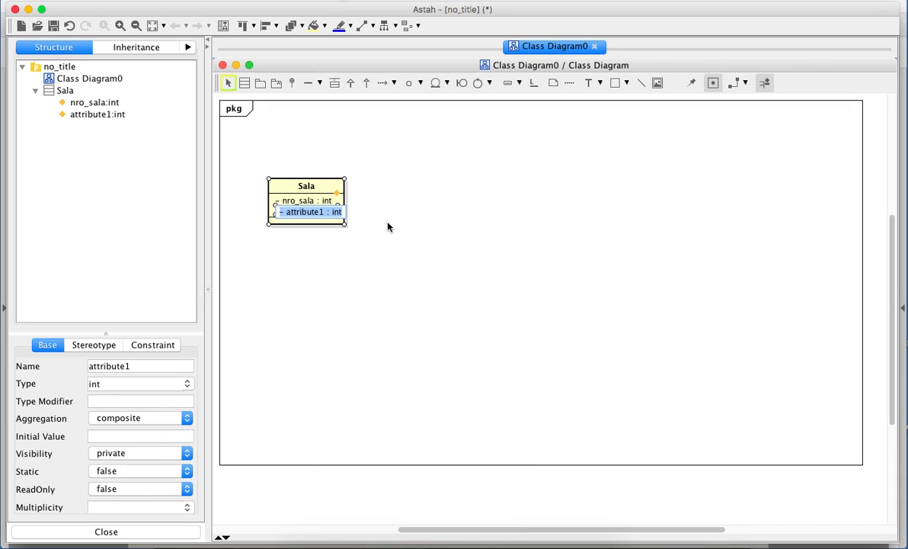
text(capac)
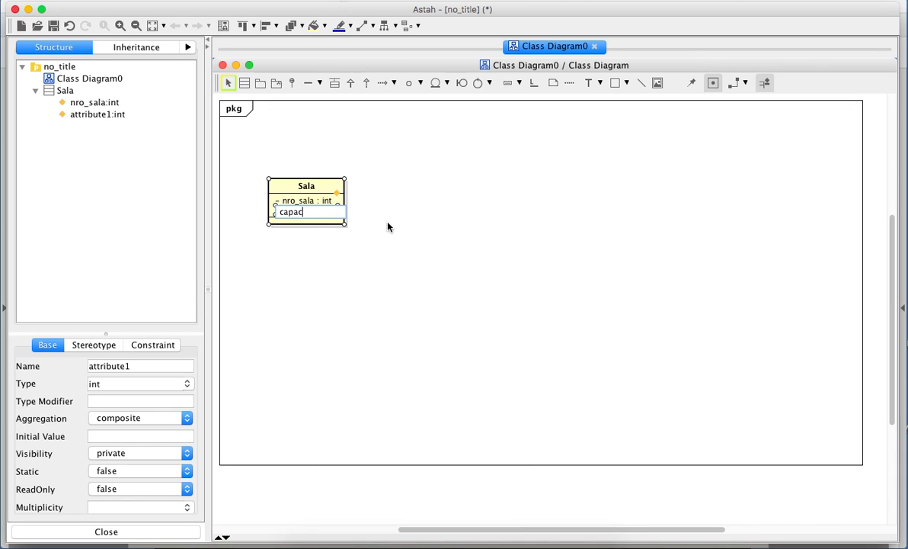
text(idade:i)
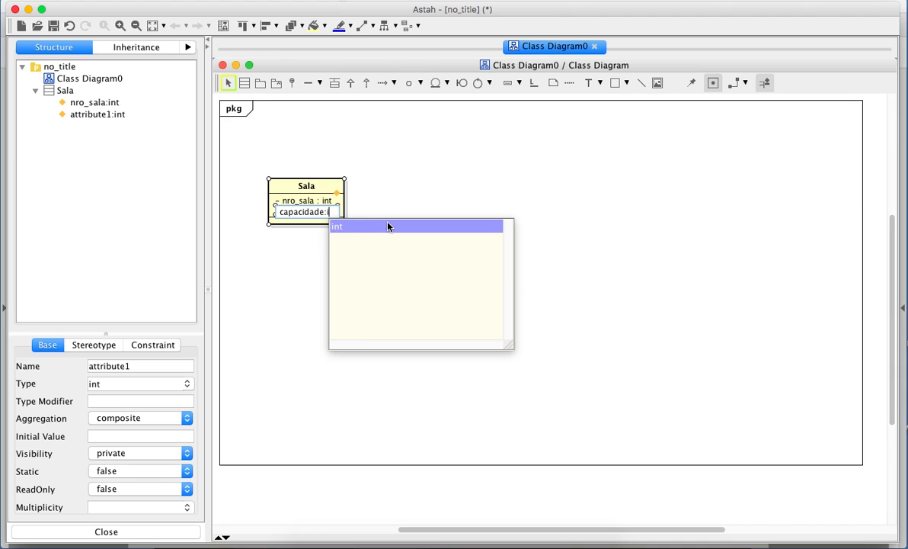
click(387, 225)
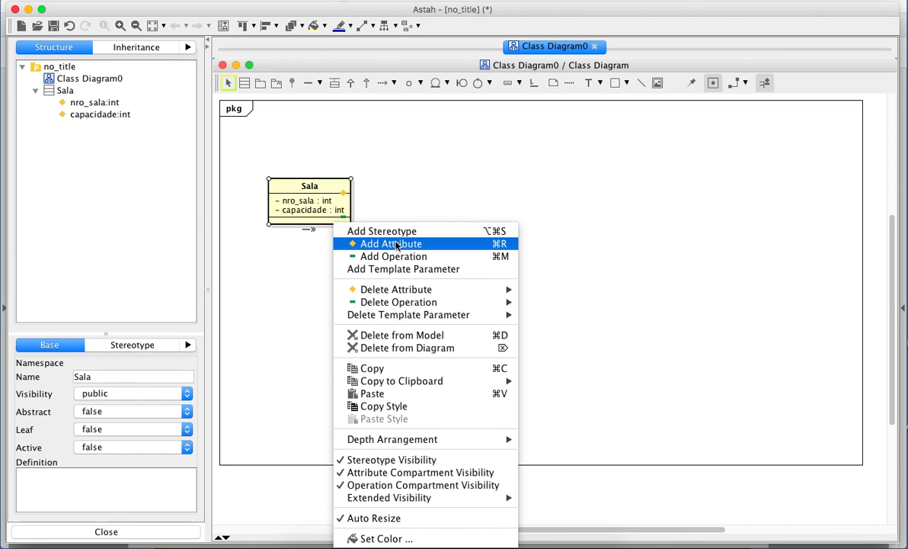
Add an operation conSala() returning int to the Sala class
click(455, 260)
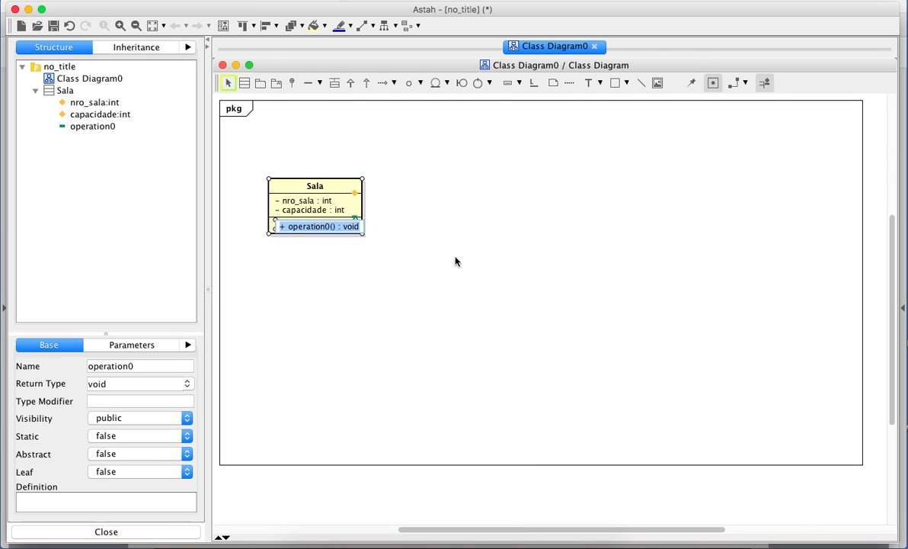
text(con)
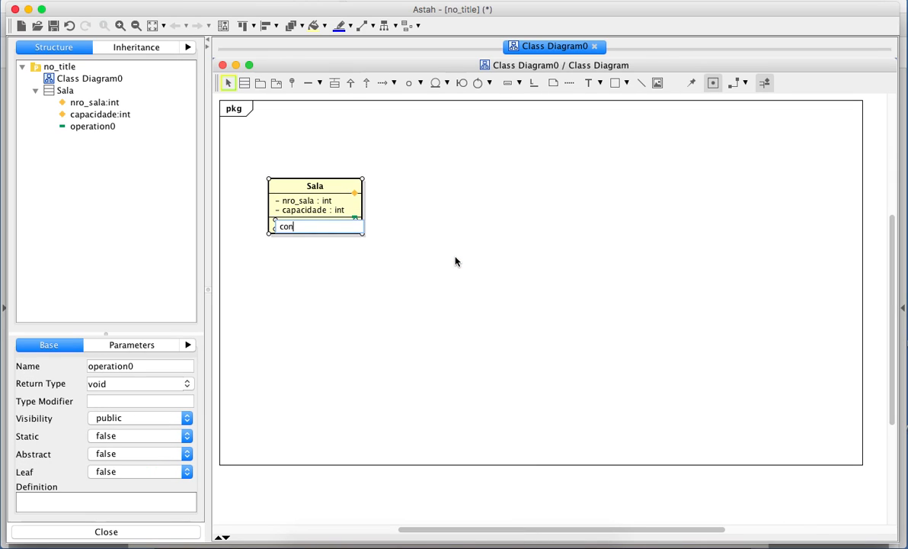
text(Sala():int)
key(Return)
key(Return)
click(456, 257)
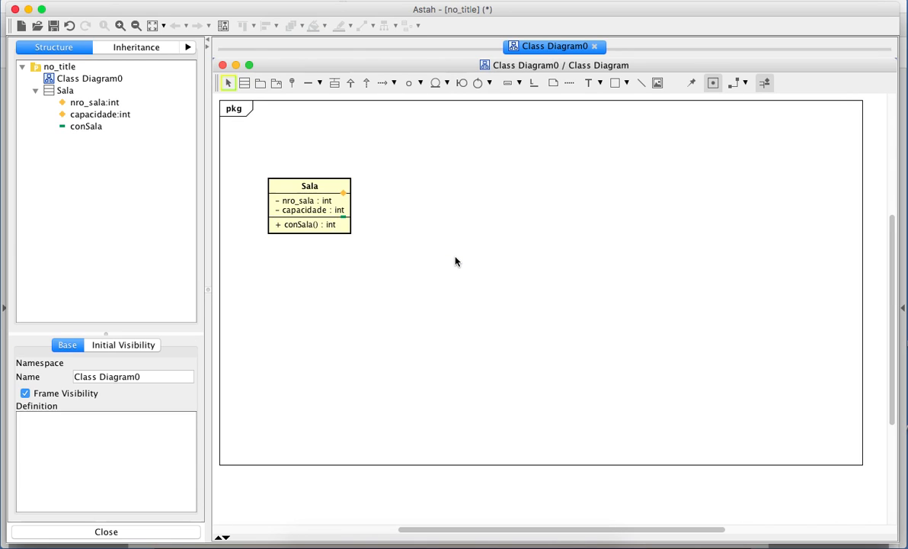
Move the Sala class close to the frame's left edge and add a class named Filme far to its right
drag(307, 184, 275, 190)
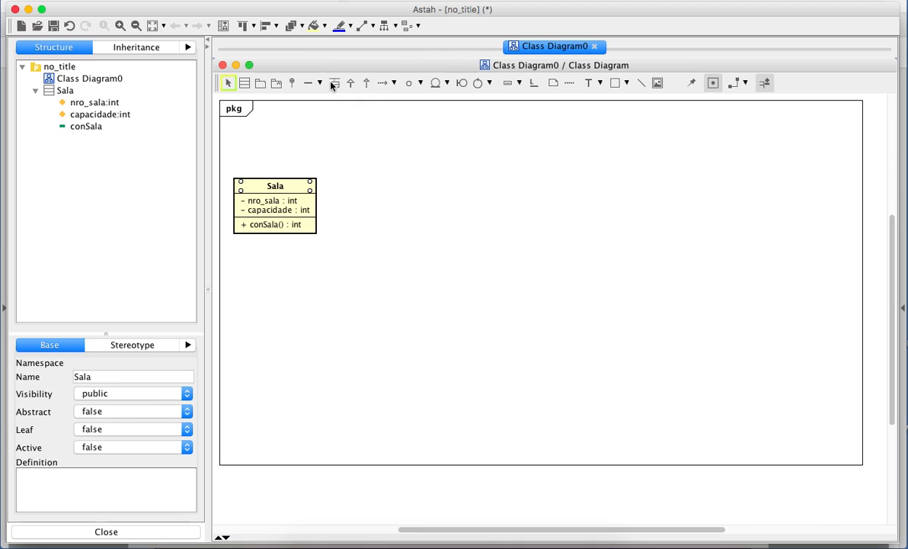
click(244, 83)
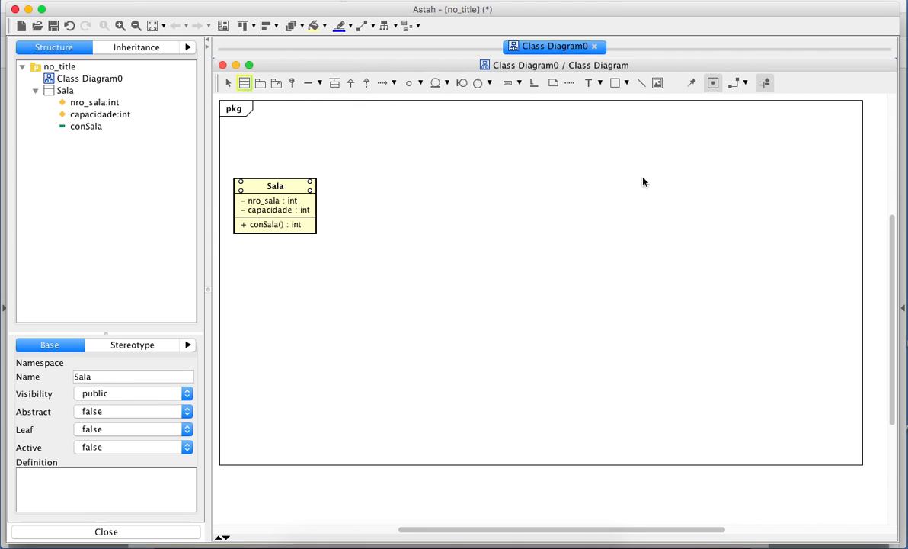
click(589, 182)
text(Filme)
key(Return)
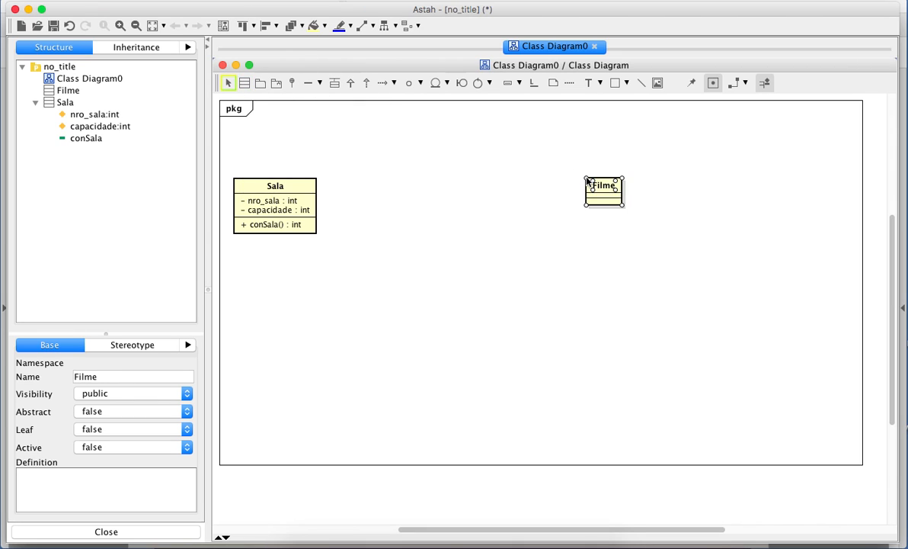
click(588, 276)
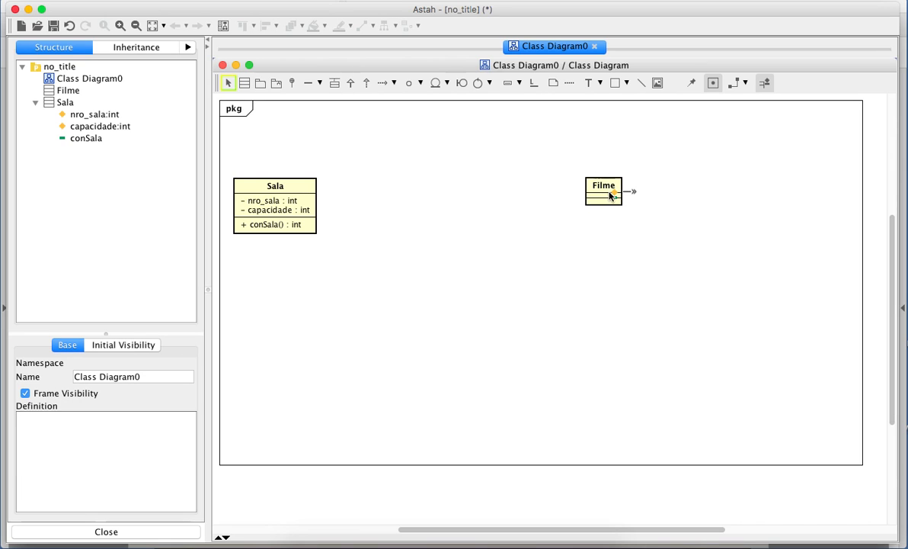
Add an attribute named titulo to the Filme class
right_click(613, 194)
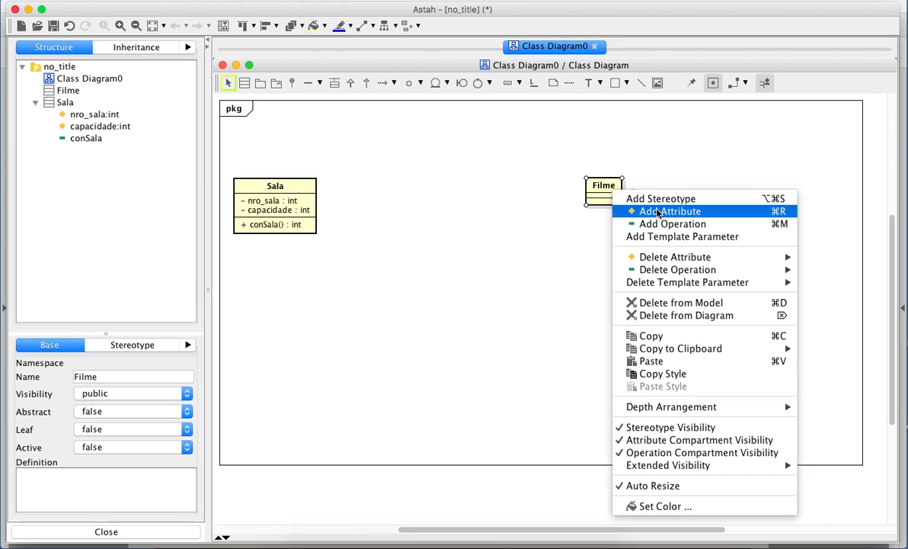
click(657, 211)
text(ti)
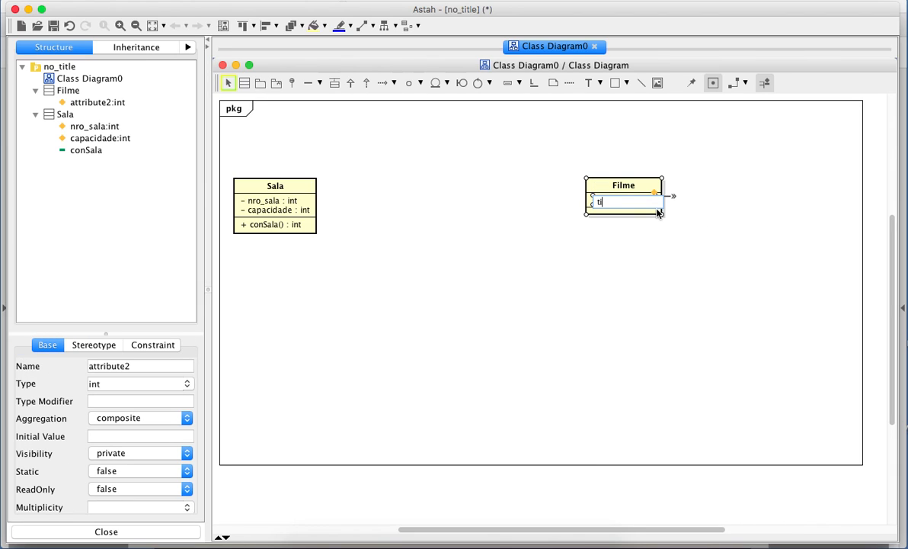
text(tulo:string)
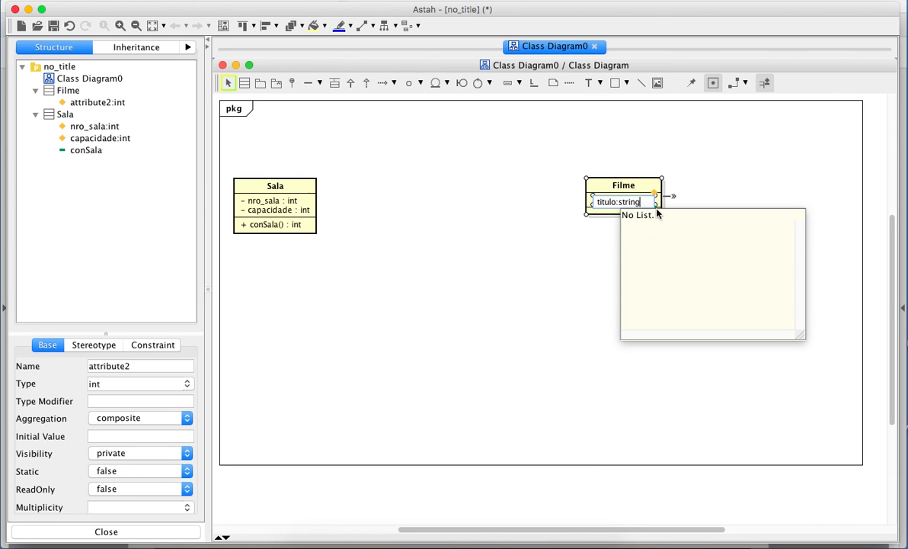
key(Left)
key(Left)
key(Left)
key(BackSpace)
text(S)
key(Return)
key(Return)
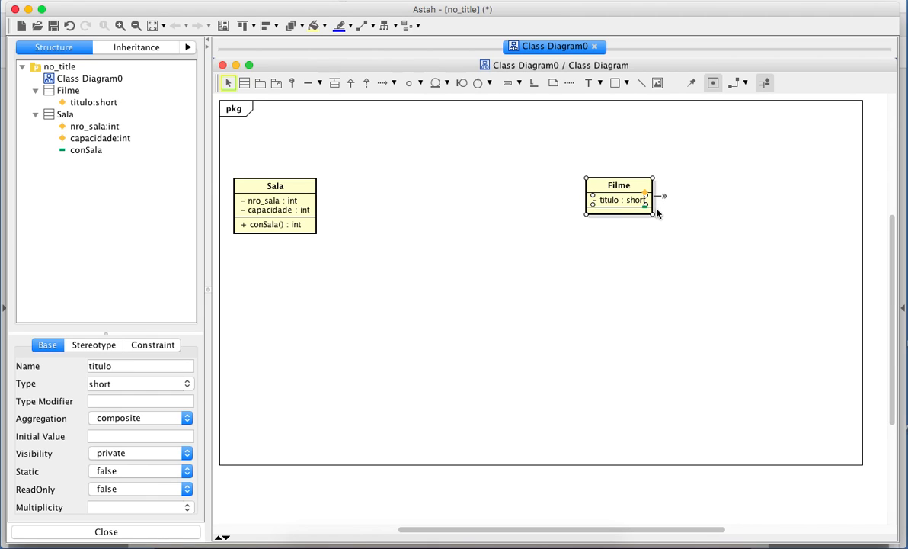
Set the type of Filme's titulo attribute to String, creating String as a new type
double_click(634, 199)
text(sho)
key(BackSpace)
key(BackSpace)
key(BackSpace)
text(String)
key(Return)
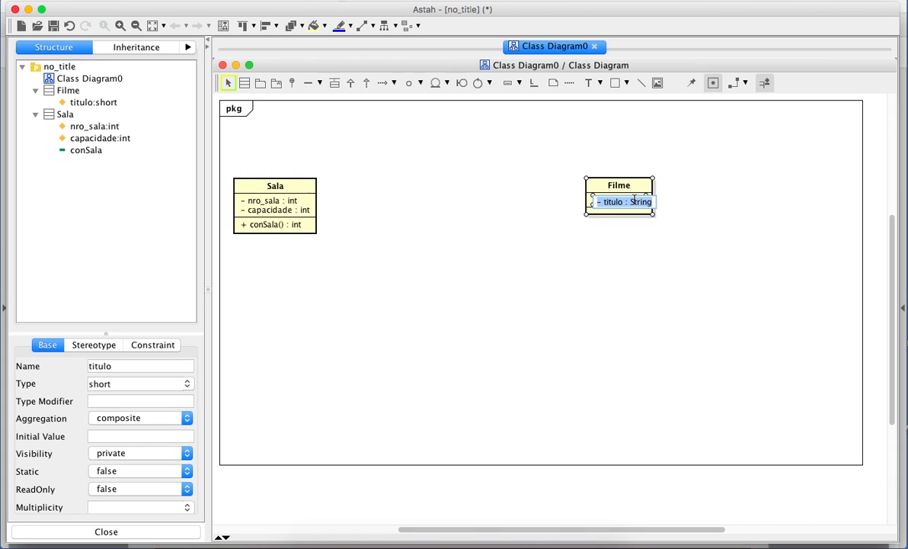
key(Return)
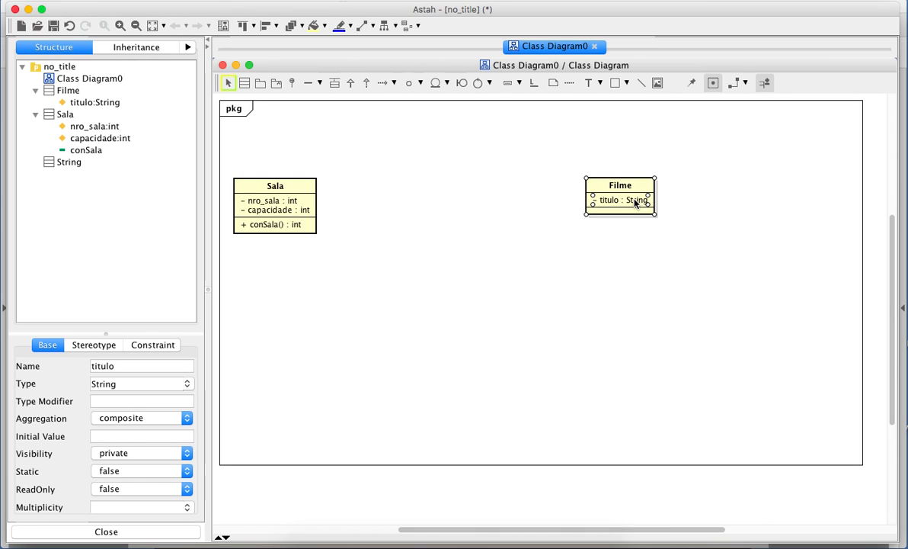
Add an attribute named duracao of type Time to the Filme class, creating Time as a new type
right_click(635, 203)
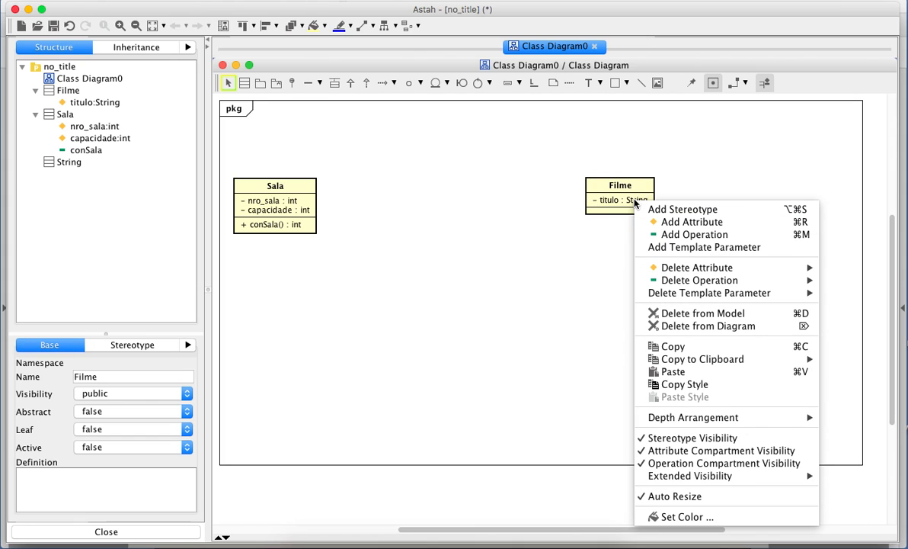
click(690, 223)
text(dura)
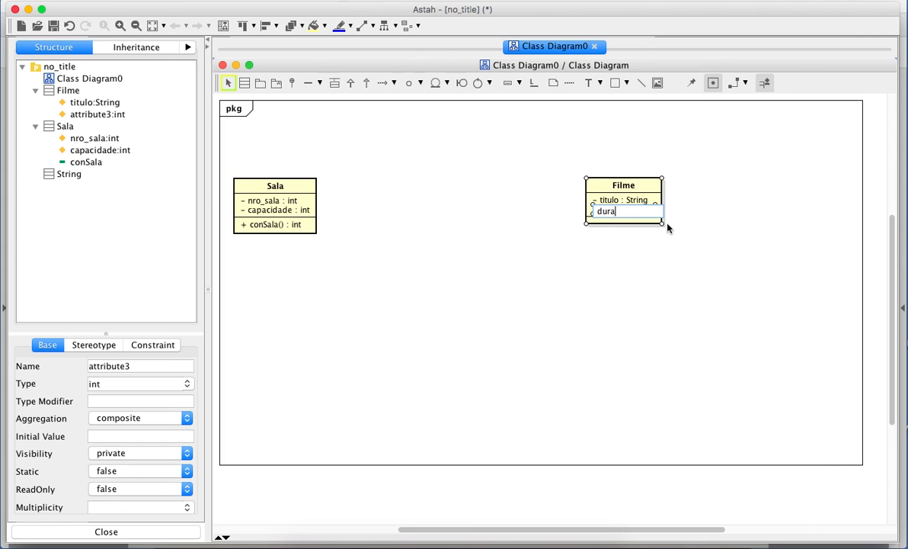
text(cao:Time)
key(Return)
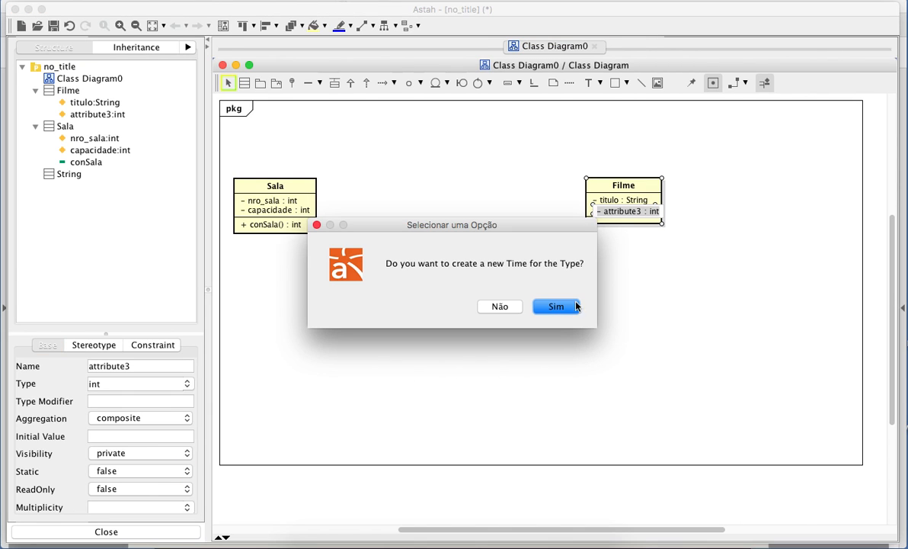
click(557, 306)
click(560, 311)
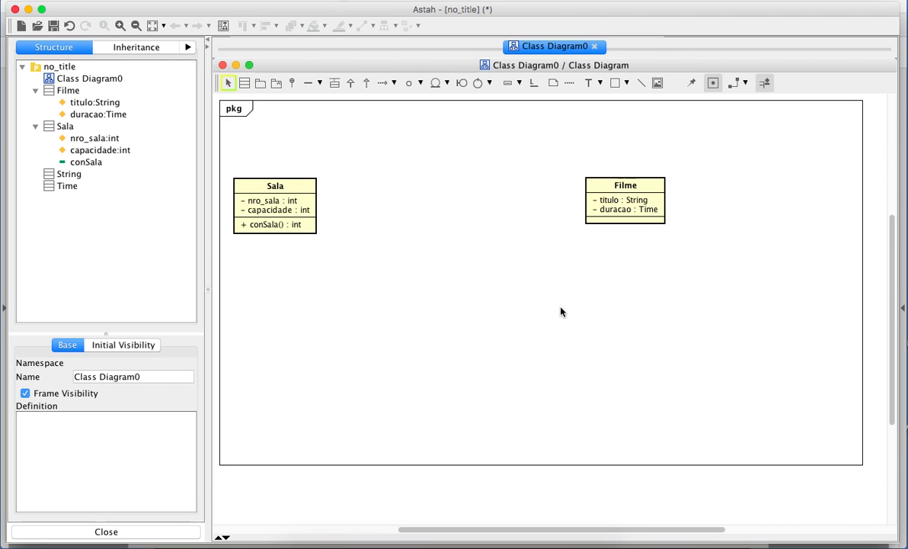
Add an operation conFilme() returning String to the Filme class
right_click(633, 202)
click(677, 236)
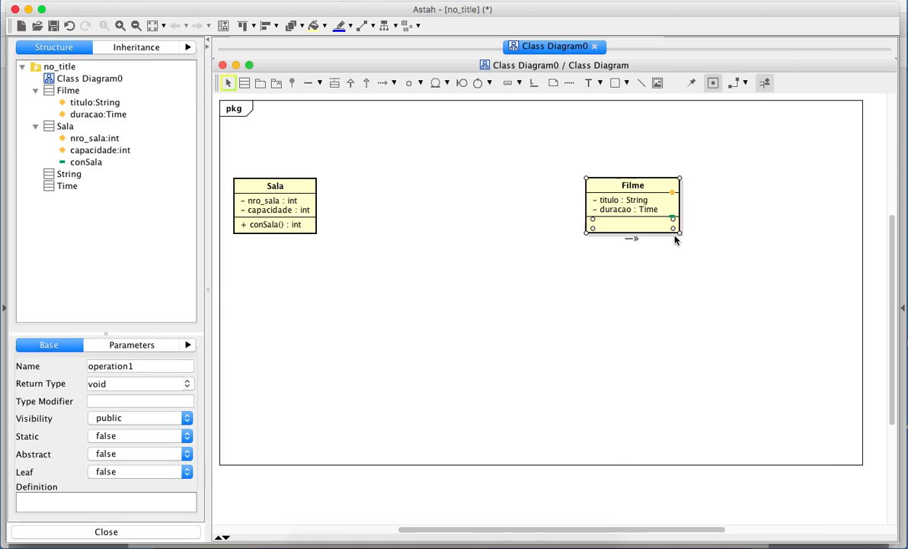
text(c)
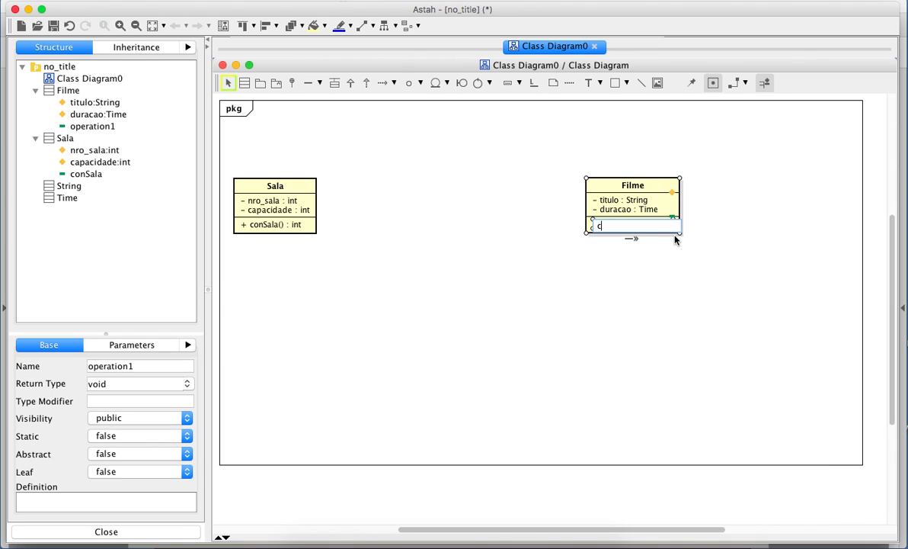
text(onFilme)
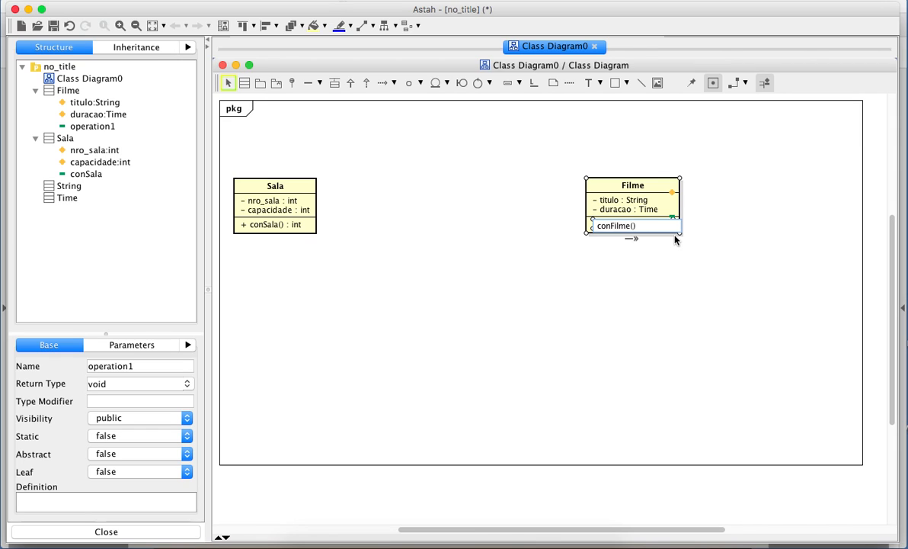
text(() : String)
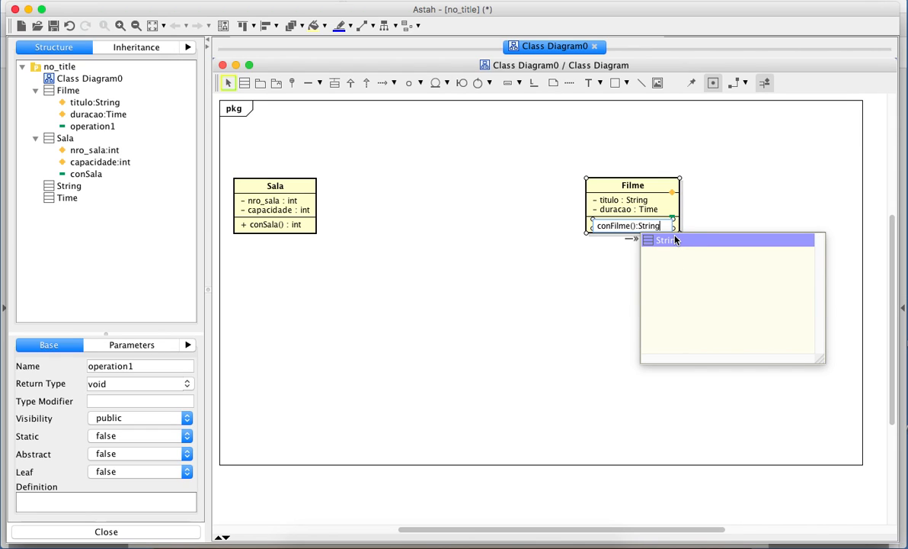
key(Return)
click(669, 295)
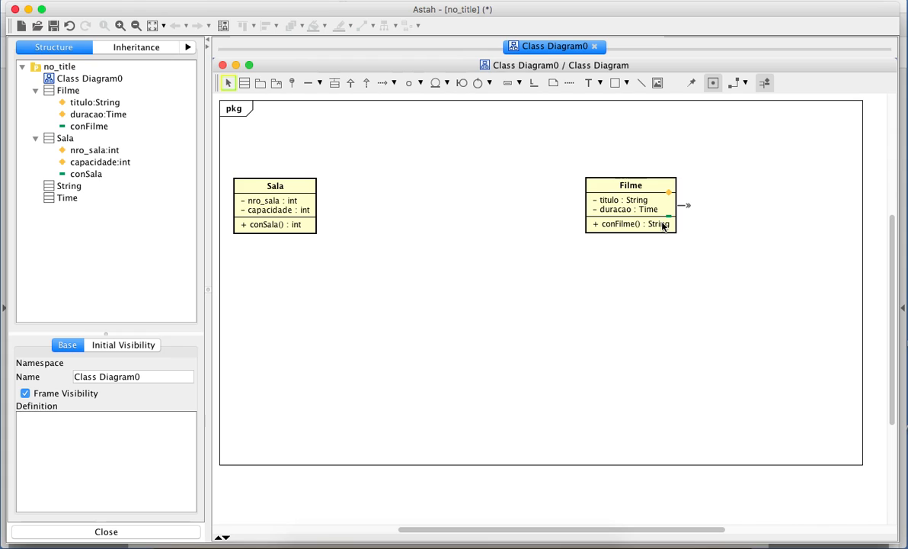
Move the Filme class slightly towards Sala and add a class named Genero on its other side
drag(641, 185, 614, 186)
click(480, 160)
click(245, 82)
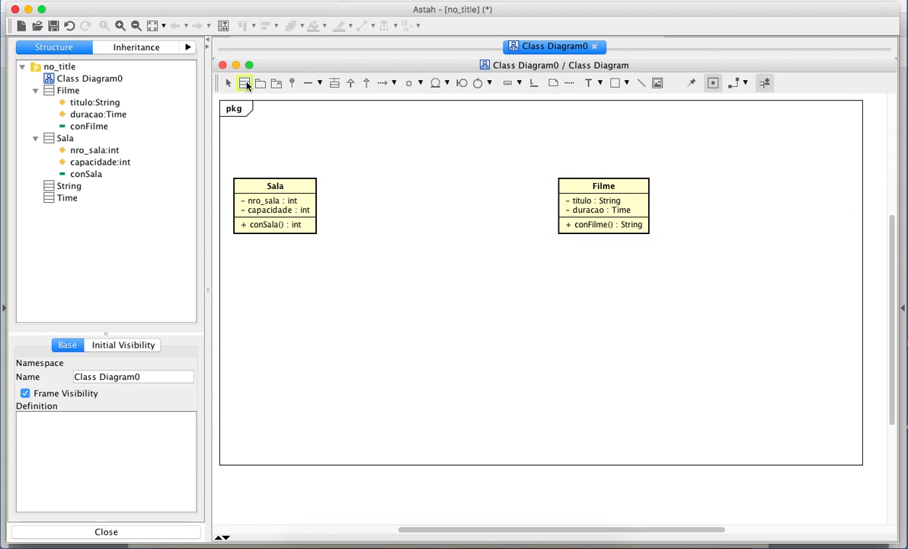
click(736, 190)
text(Genero)
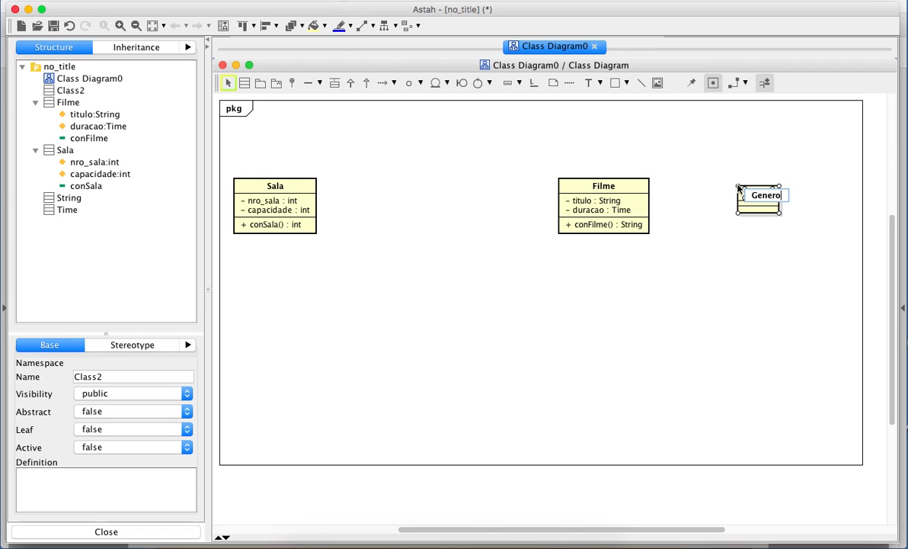
key(Return)
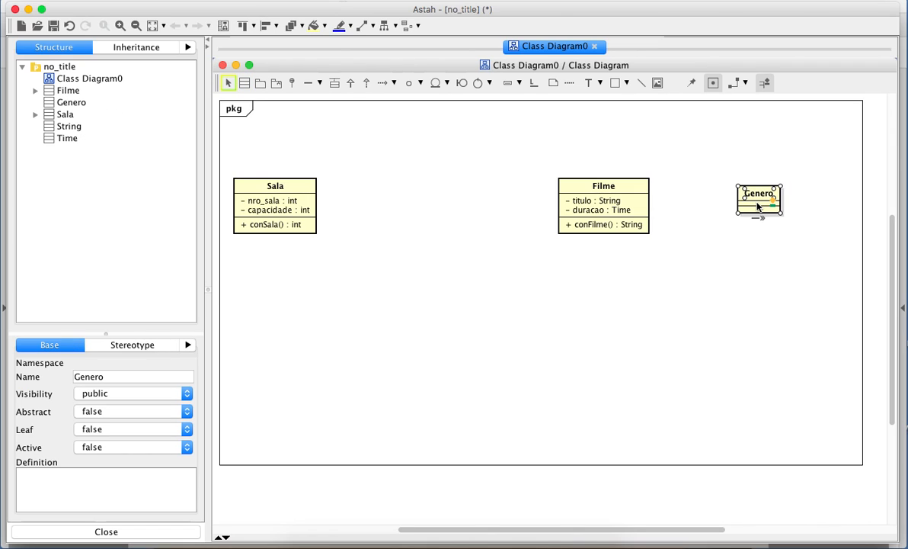
Add an attribute named descricao of type String to the Genero class
right_click(758, 205)
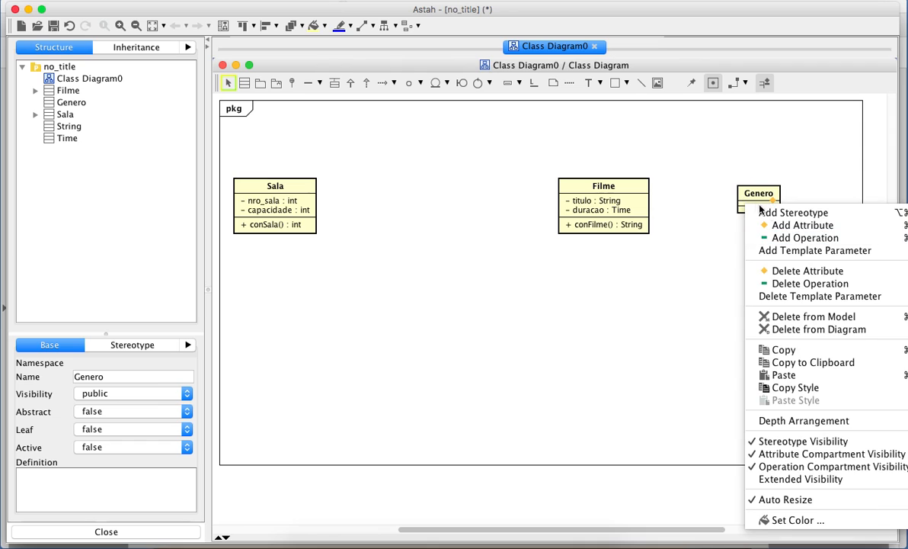
click(758, 224)
text(de)
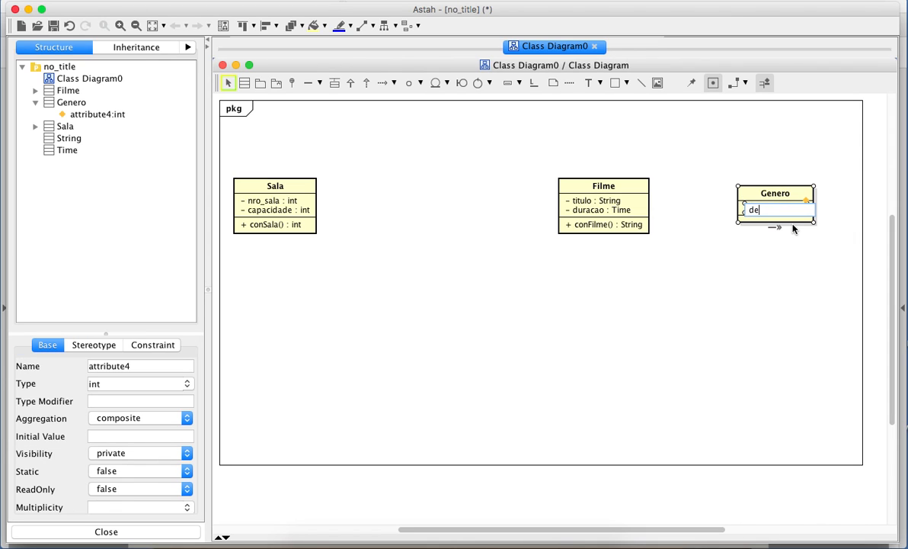
text(scricao:String)
key(Return)
click(762, 288)
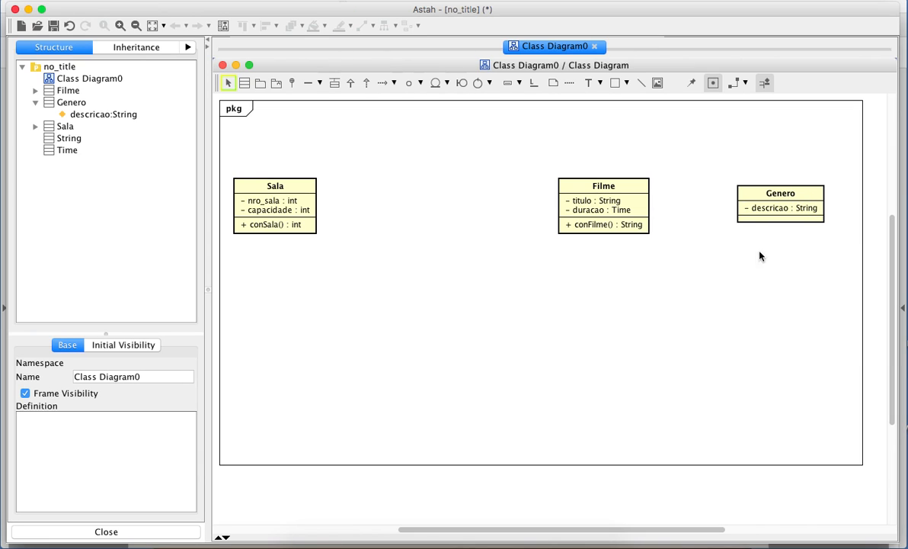
Move the Filme class a little further from Genero and add a class named Atores well below Genero
drag(596, 187, 571, 189)
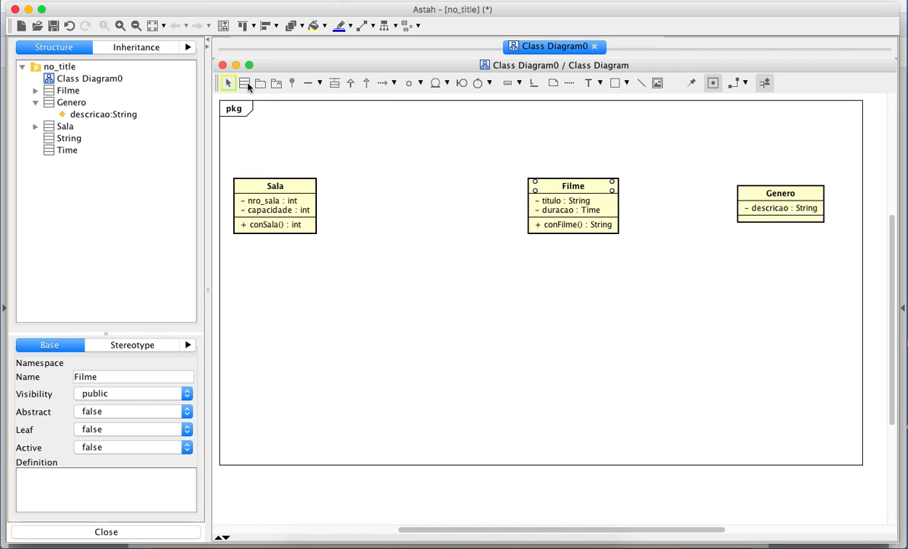
click(760, 343)
text(Atores)
key(Return)
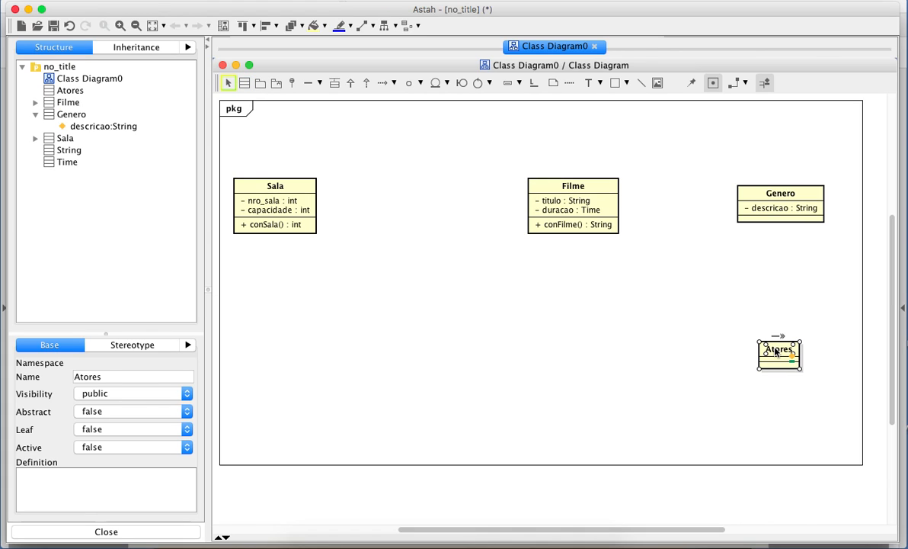
Add an attribute named nome of type String to the Atores class and centre the class beneath Genero
right_click(777, 352)
click(751, 244)
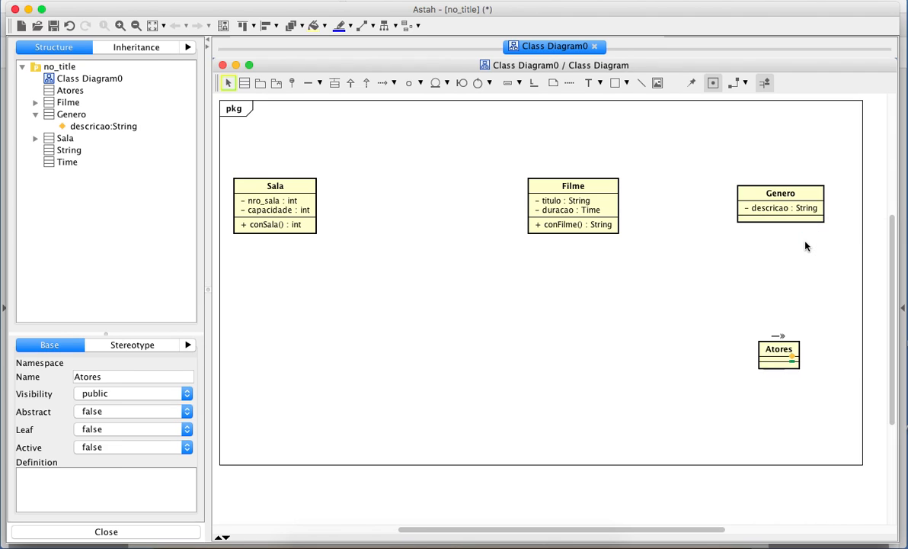
text(nome)
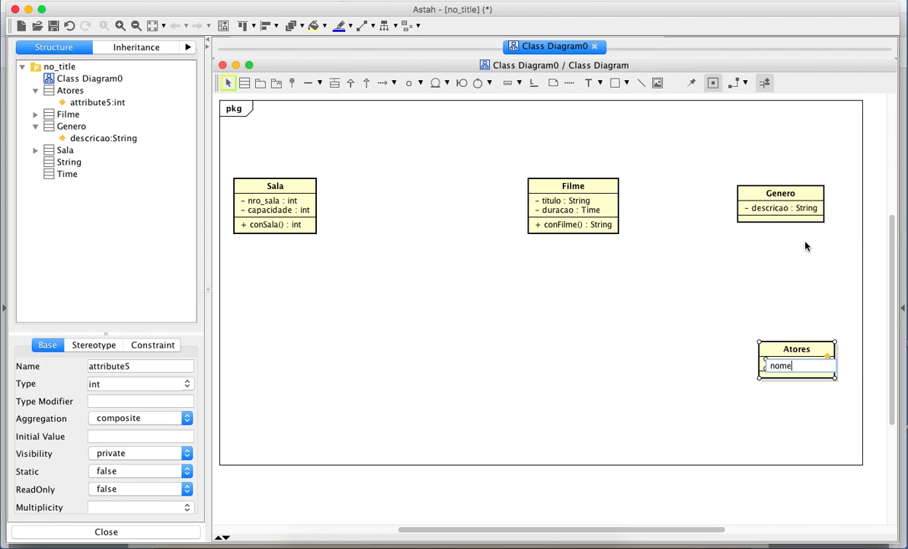
text( : String)
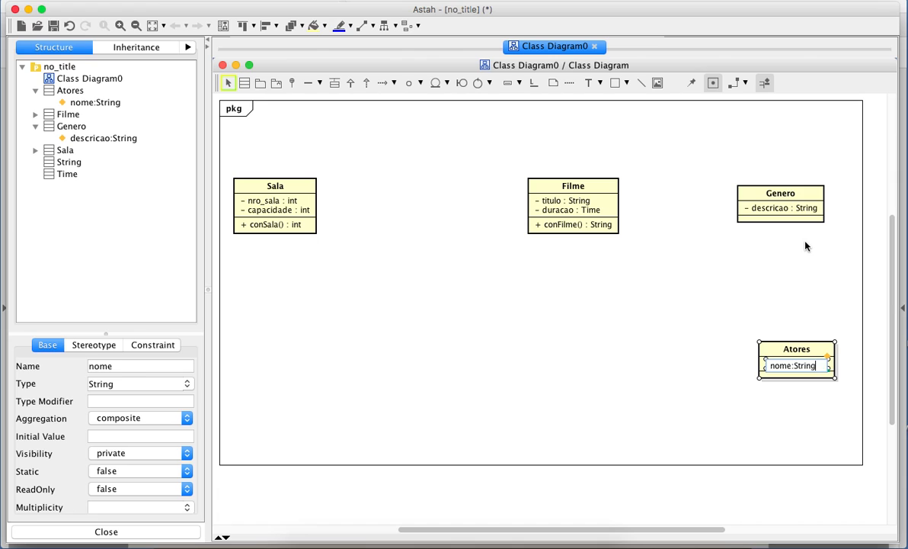
key(Return)
click(760, 279)
drag(788, 348, 775, 347)
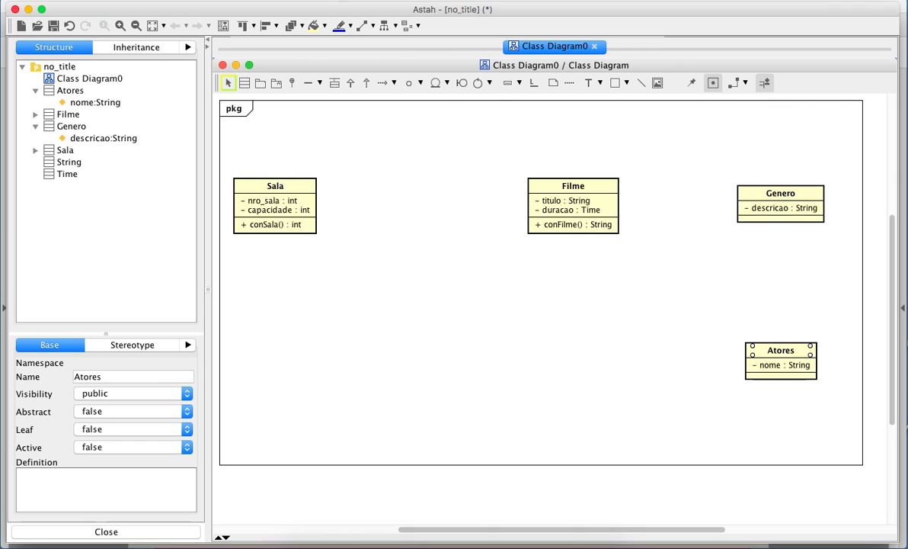
Add a class named Atua below Filme, level with the Atores class
click(244, 83)
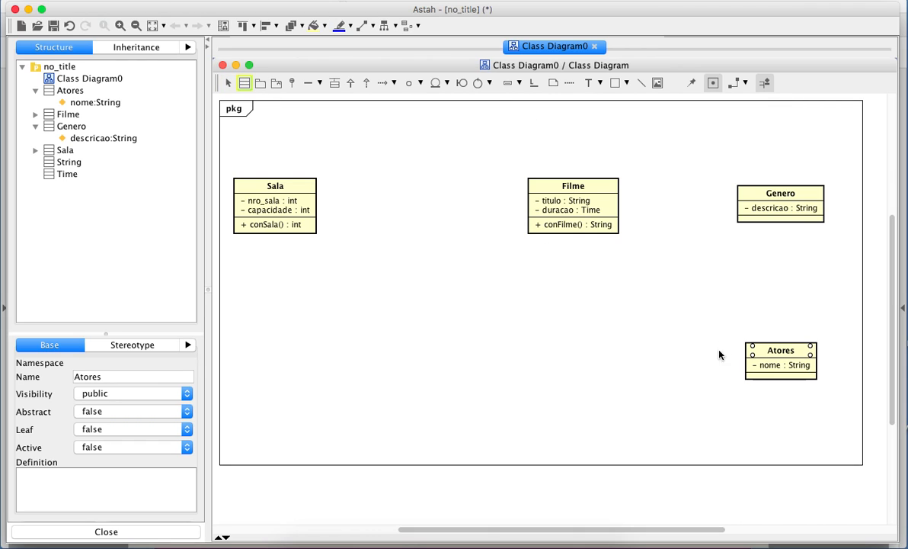
click(583, 346)
text(Atua)
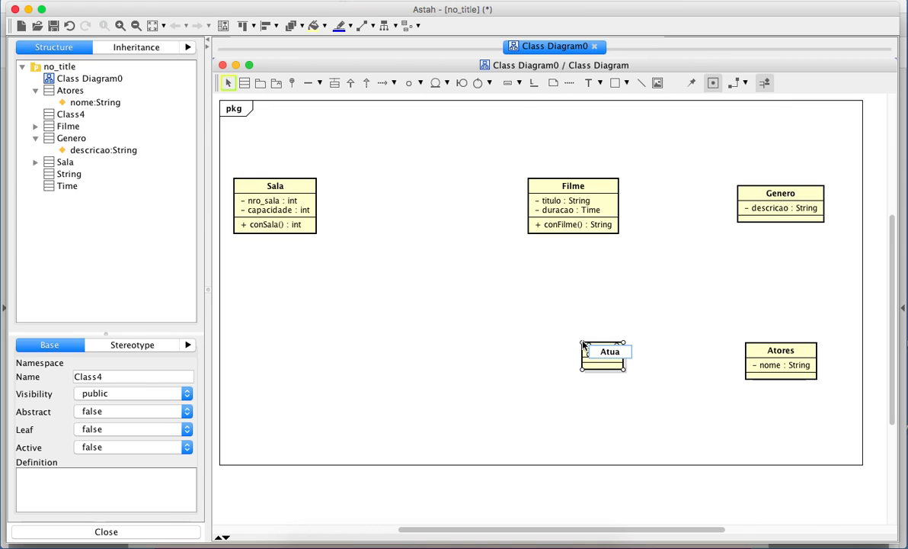
key(Return)
Add an attribute named papel to the Atua class
right_click(599, 366)
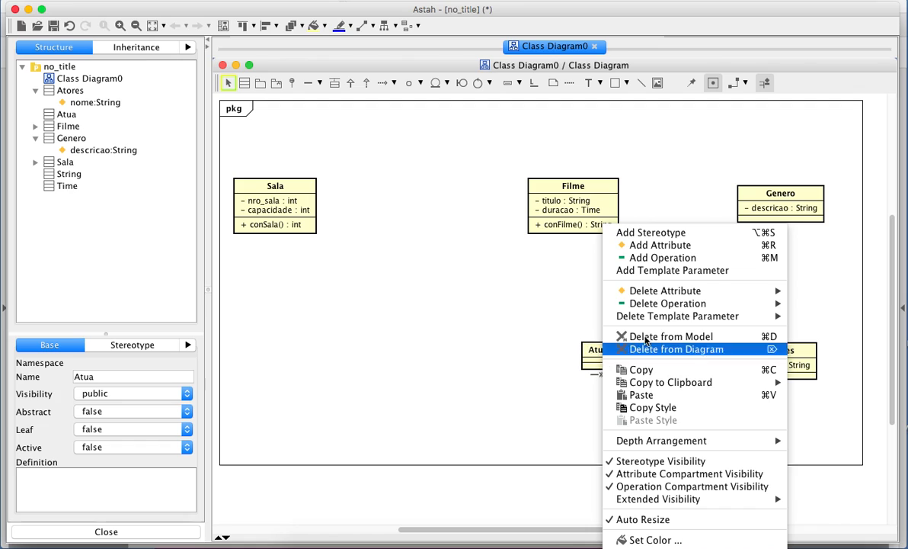
click(685, 247)
text(pape)
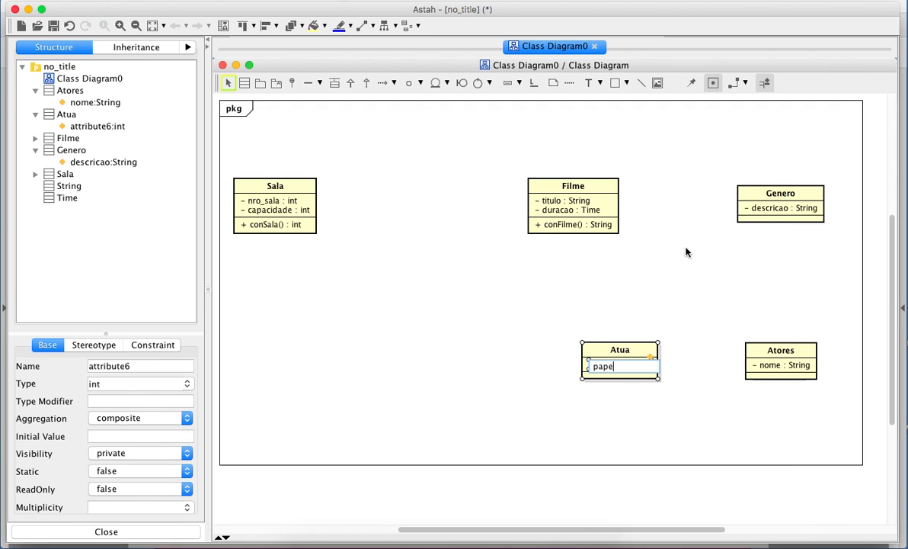
text(l)
key(Return)
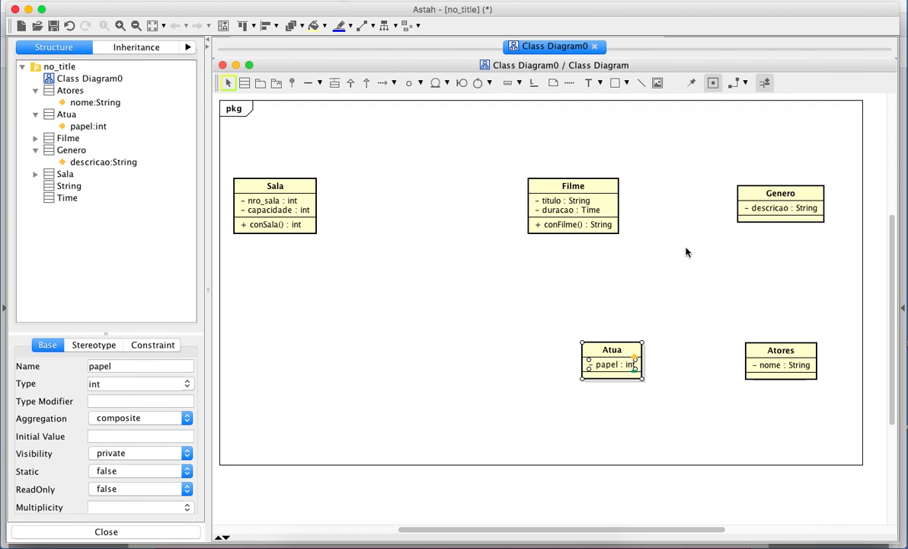
Set the type of Atua's papel attribute to String and centre the Atua class beneath Filme
double_click(627, 365)
key(BackSpace)
key(BackSpace)
text(String)
key(Return)
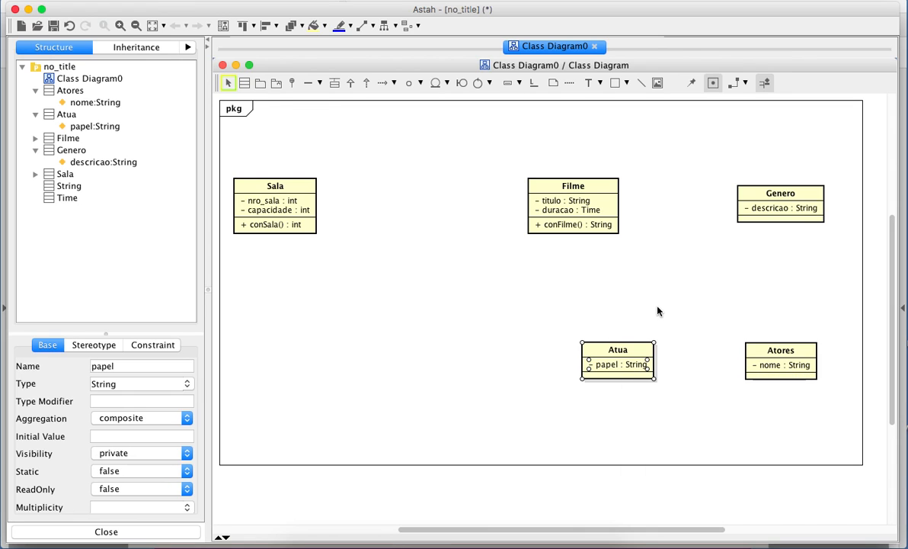
click(612, 283)
drag(619, 356, 576, 356)
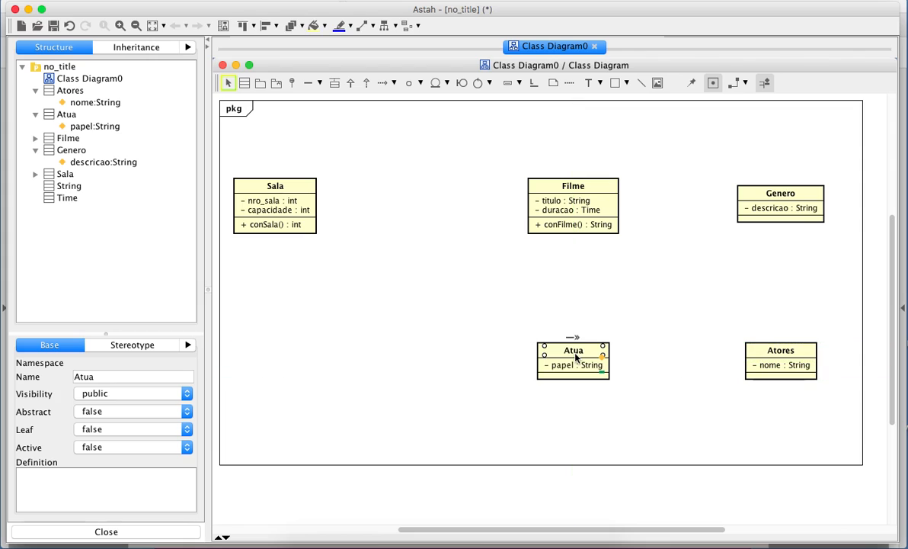
click(481, 324)
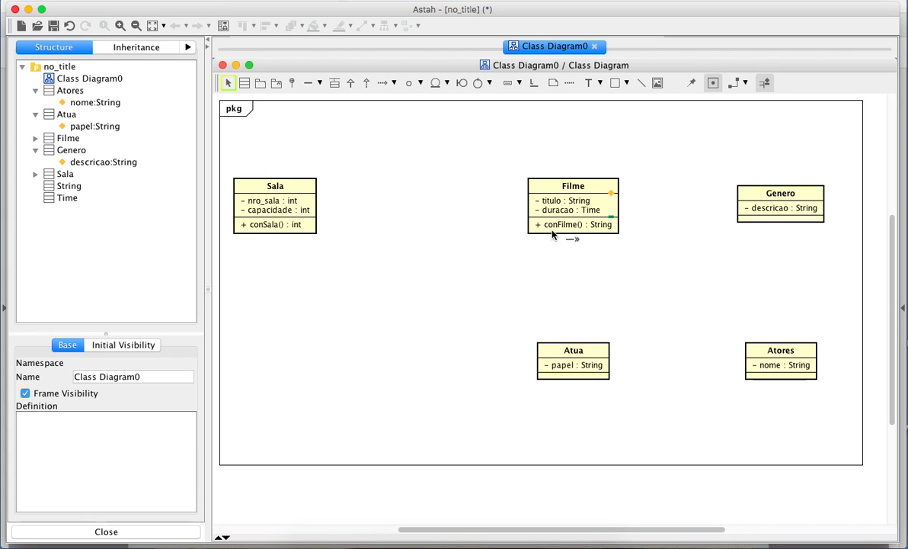
Add a class named Sessao between Sala and Filme and shift it slightly towards Sala
mouse_move(289, 194)
click(405, 175)
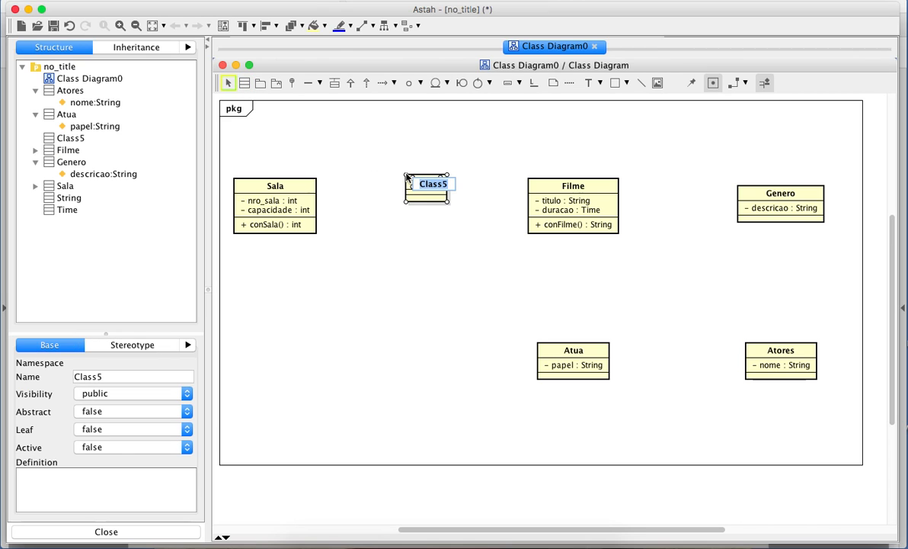
text(Sessao)
key(Return)
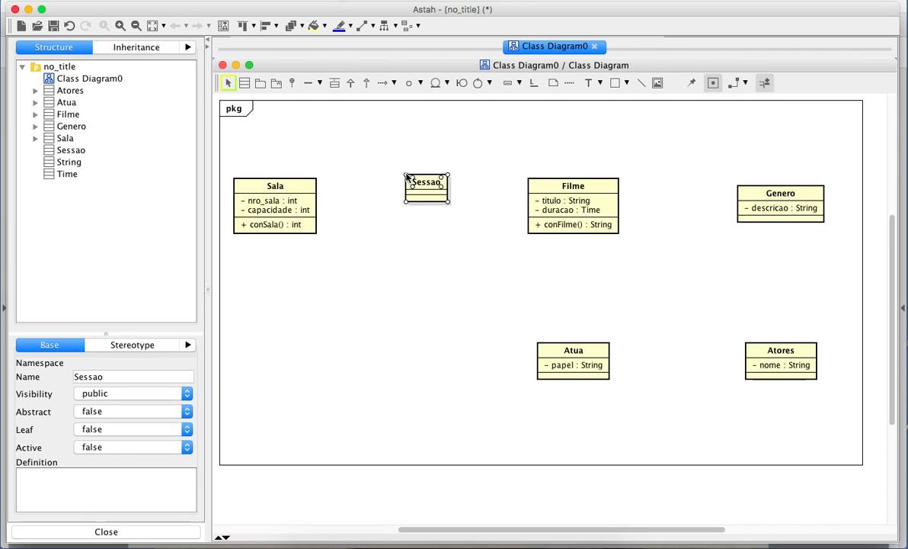
click(415, 235)
drag(435, 186, 407, 184)
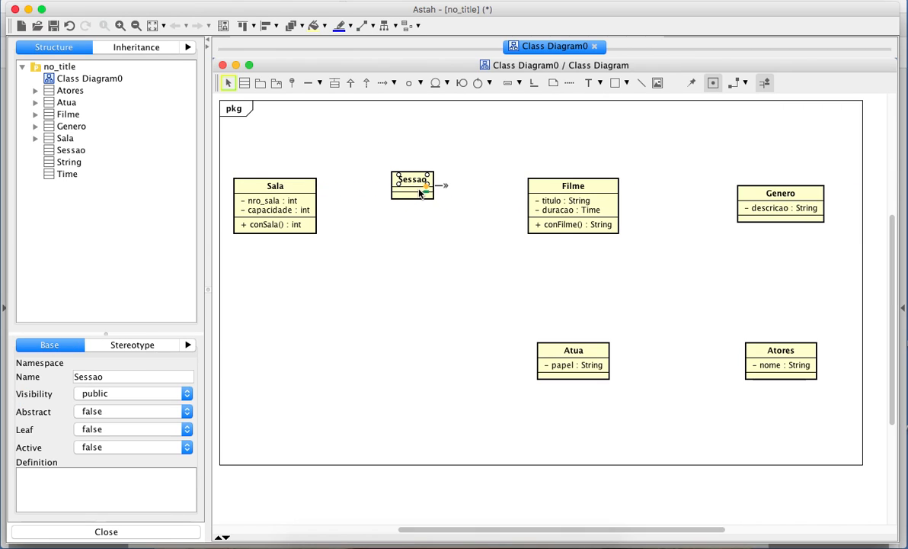
Add an attribute named dt_sessao of type Date to the Sessao class
right_click(424, 185)
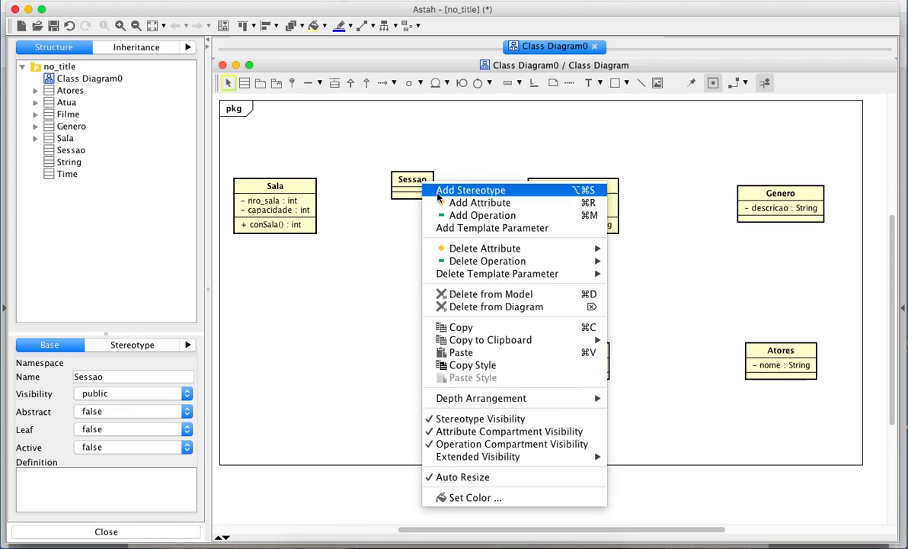
click(432, 201)
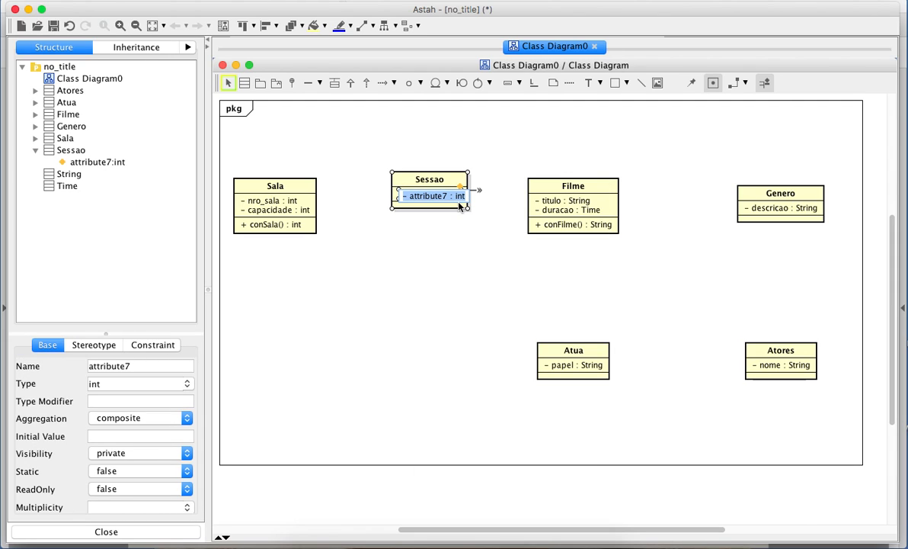
text(dt_se)
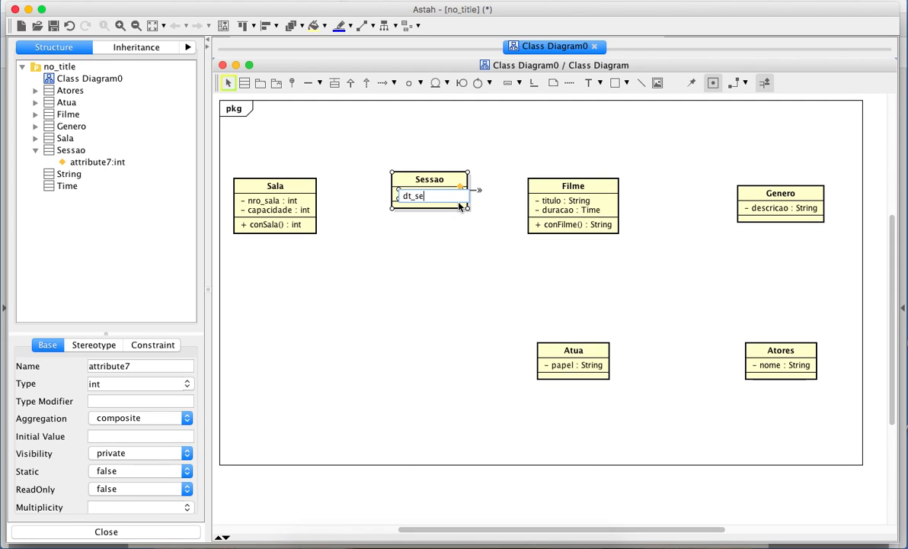
text(ssao:Date)
key(Return)
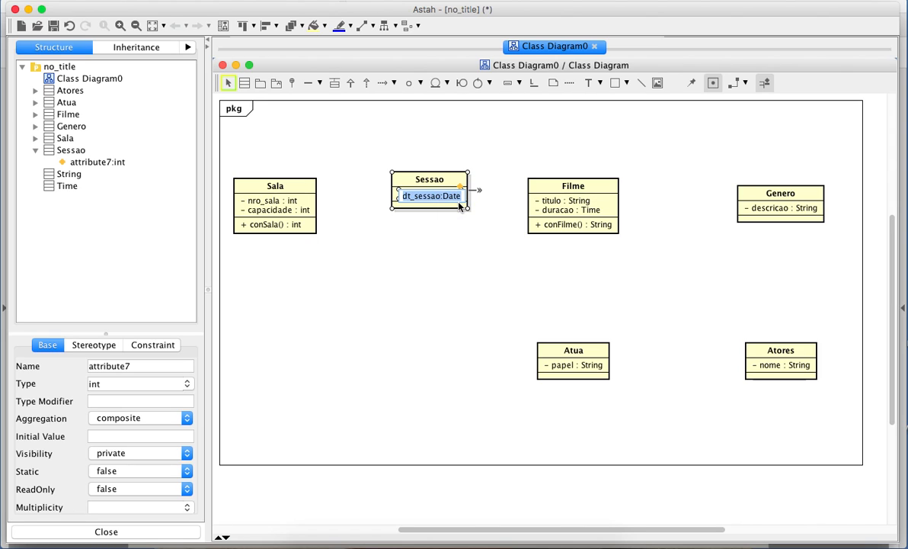
key(Return)
key(Return)
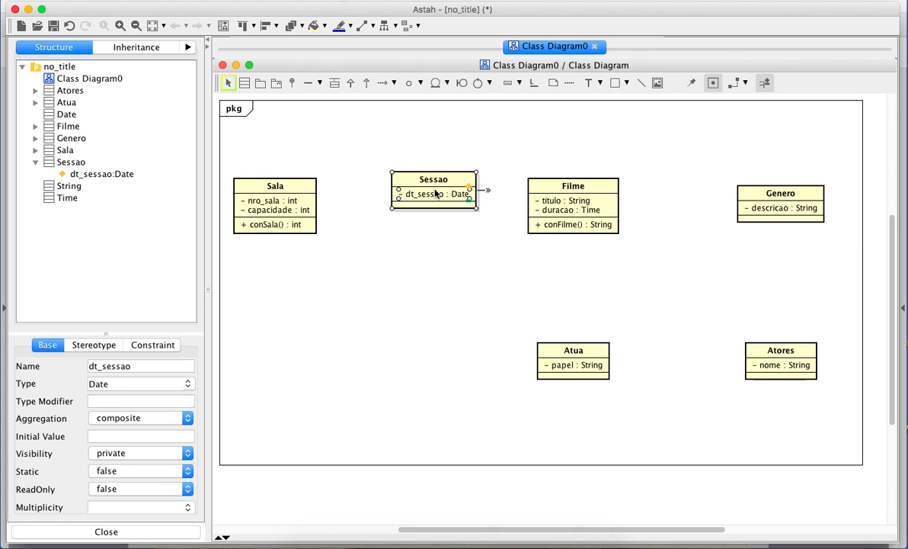
Add an attribute horario_sessao of type Time to the Sessao class and shift the class slightly towards Sala
right_click(436, 195)
click(468, 211)
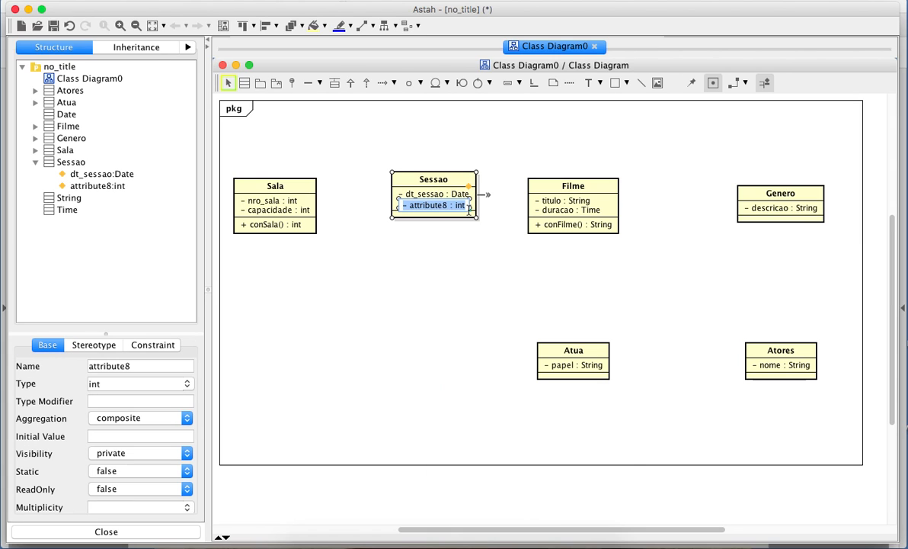
text(horar)
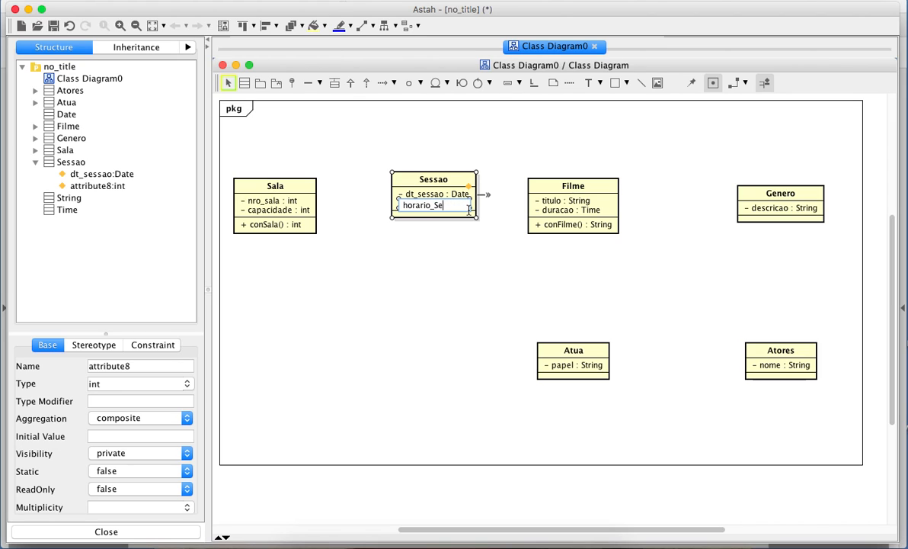
text(io_sessao:time)
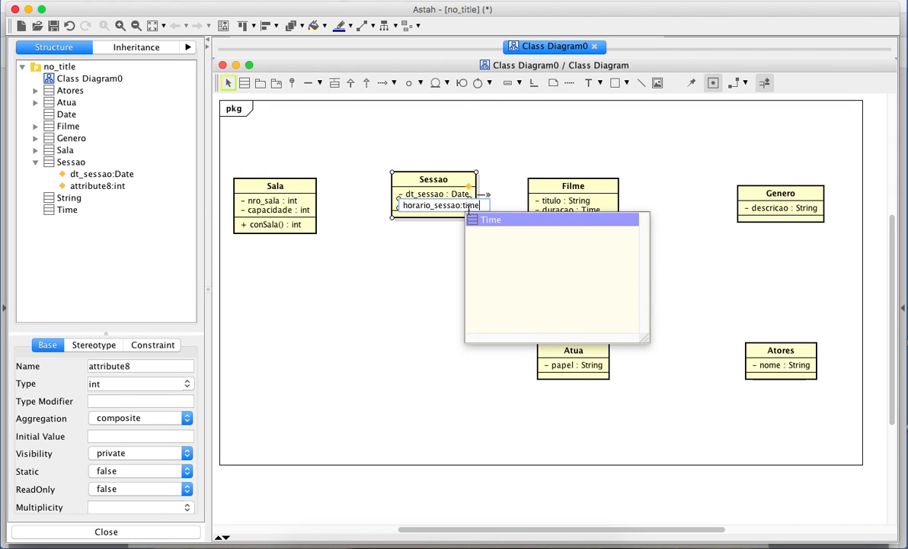
key(Return)
key(Return)
drag(458, 183, 442, 189)
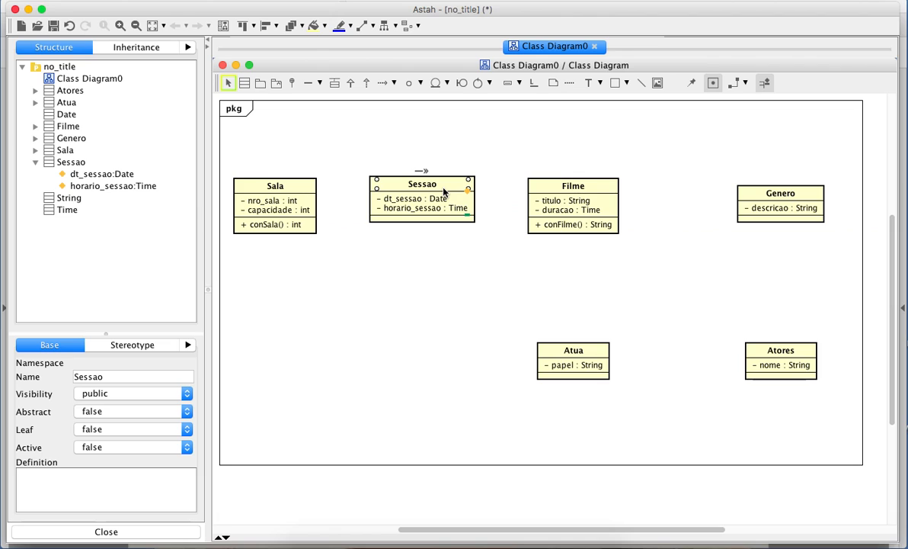
Add an attribute named valor_inteiro of type double to the Sessao class
right_click(426, 198)
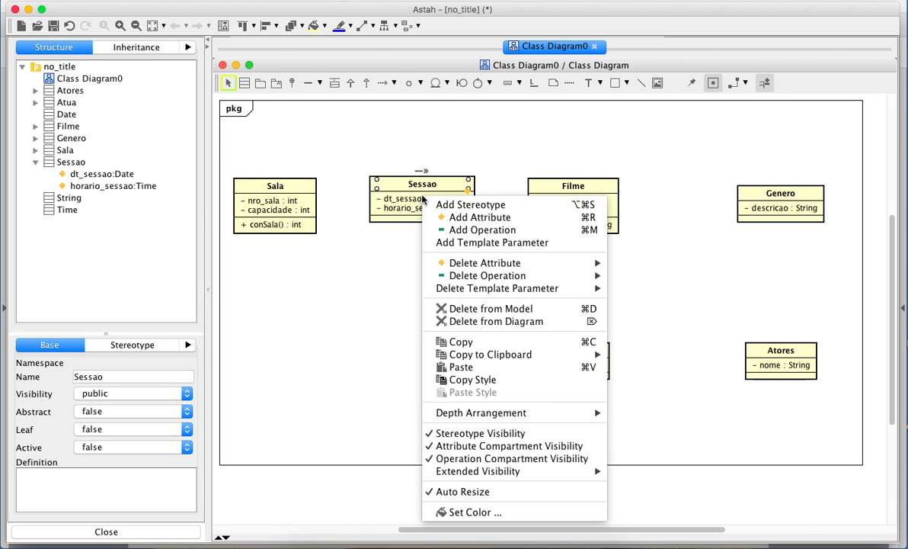
click(457, 217)
text(valor_inteiro)
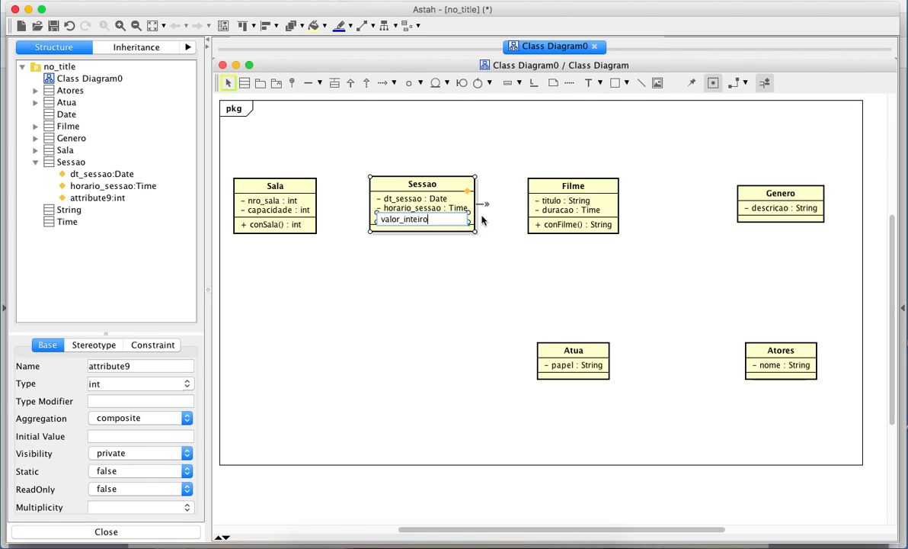
text(:dou)
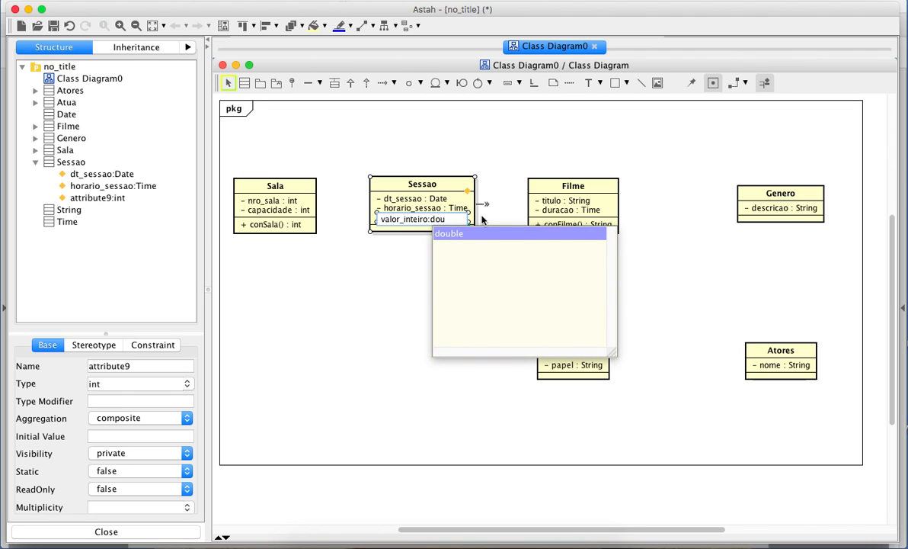
key(Return)
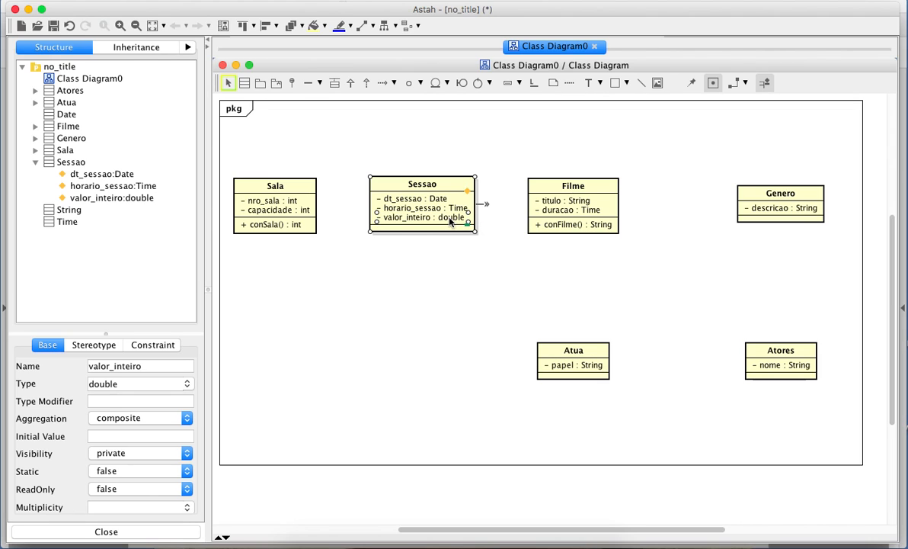
Add an attribute named valor_meio of type double to the Sessao class
right_click(450, 221)
click(499, 240)
text(valor_meio)
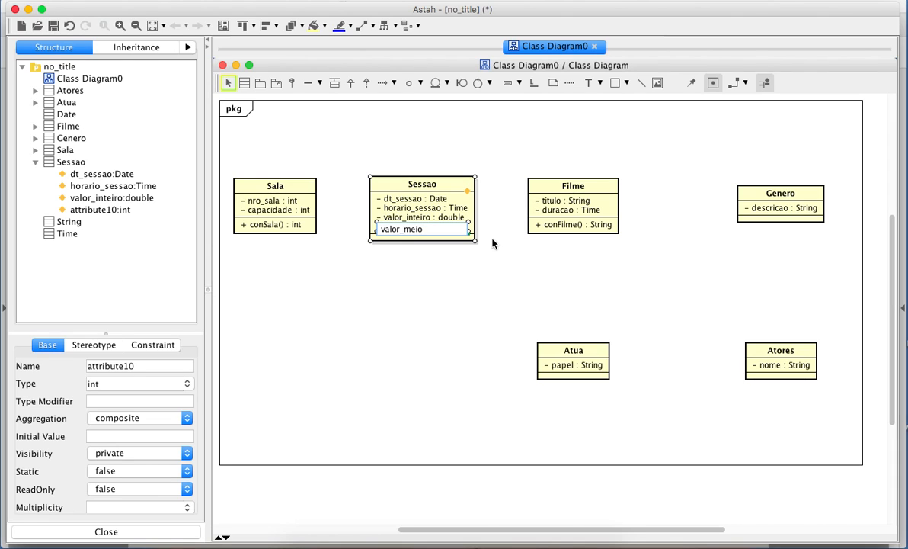
text(:double)
key(Return)
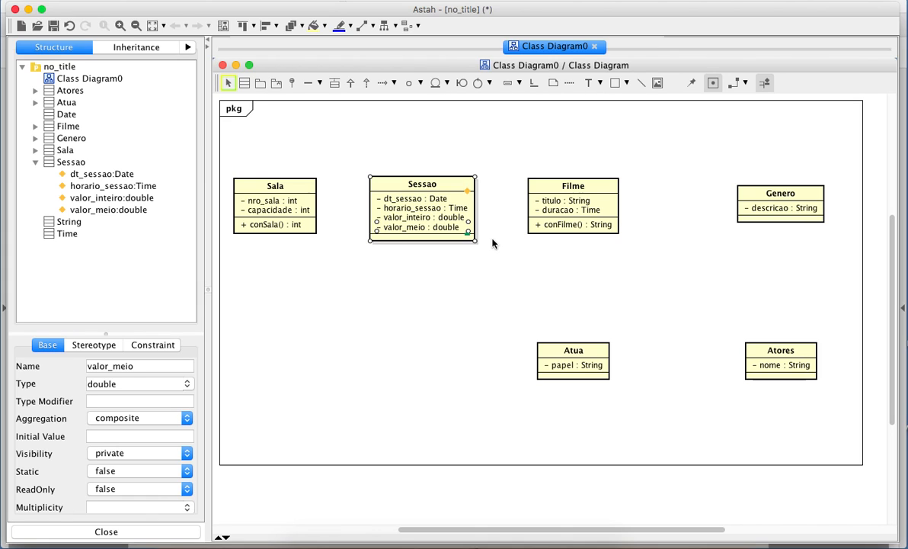
Add an attribute named encerrada of type int to the Sessao class
right_click(425, 222)
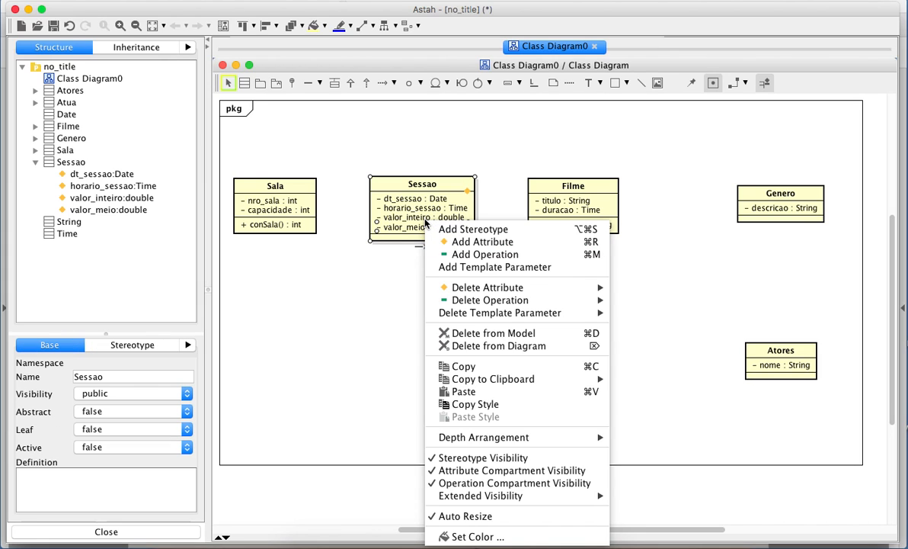
click(466, 244)
text(encerrada : i)
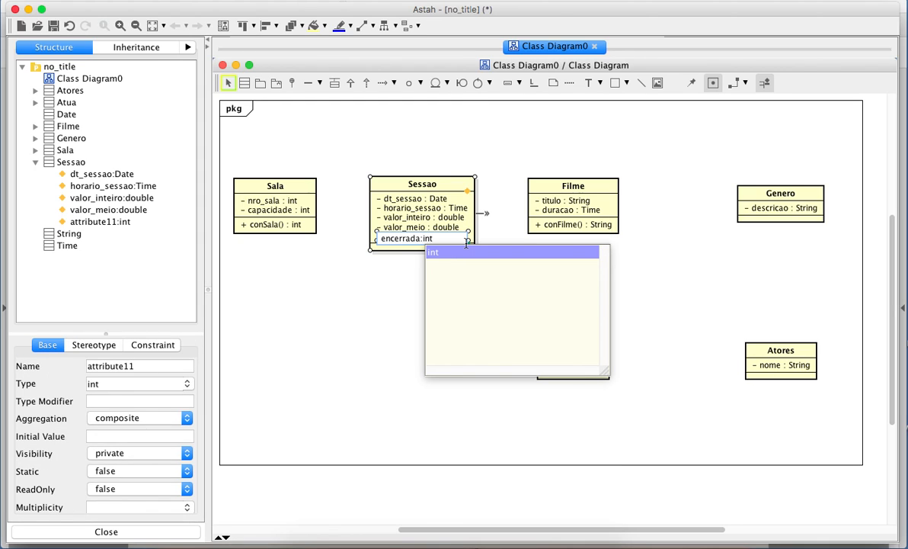
text(nt)
key(Return)
key(Return)
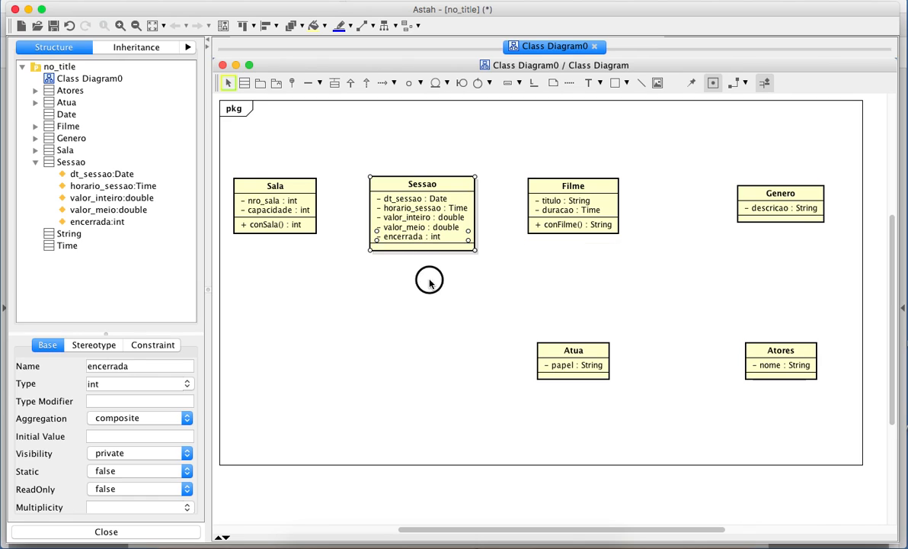
click(430, 284)
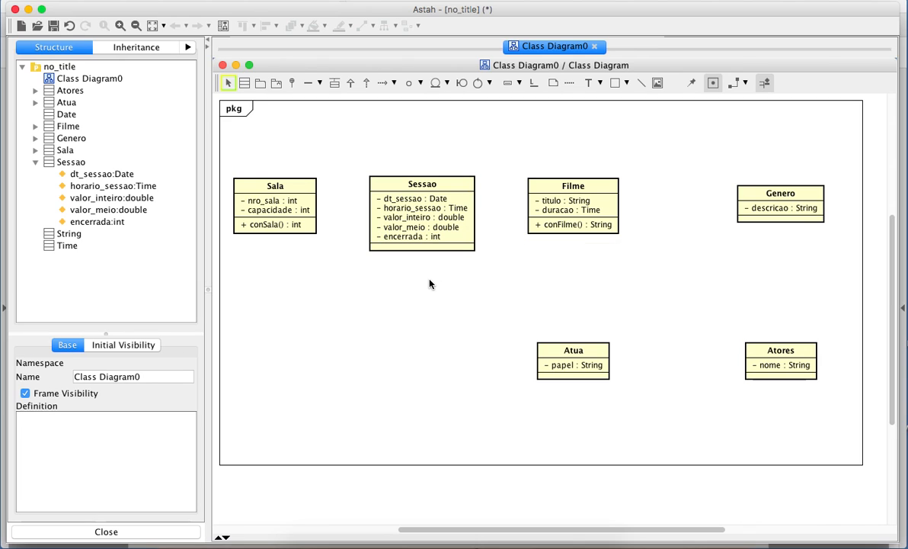
Add an operation sel_Sessao() returning String to the Sessao class
right_click(437, 227)
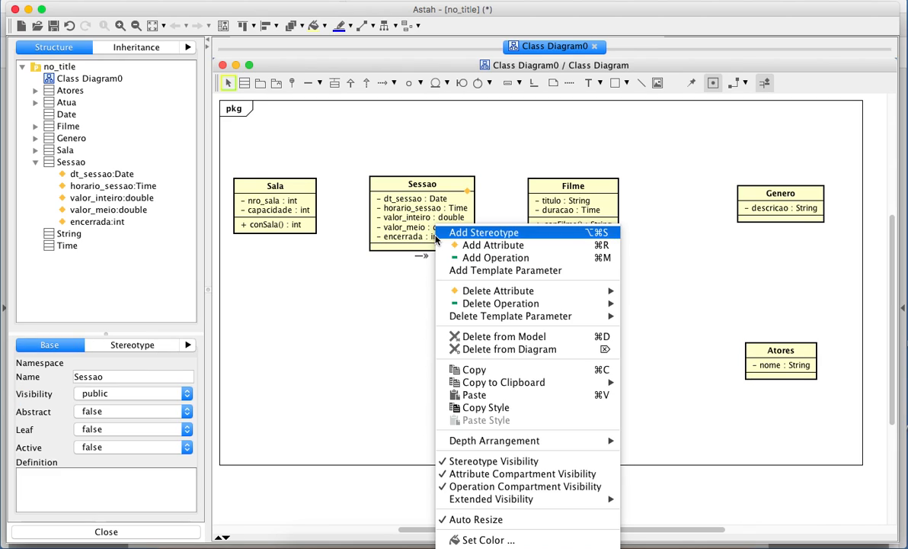
click(488, 258)
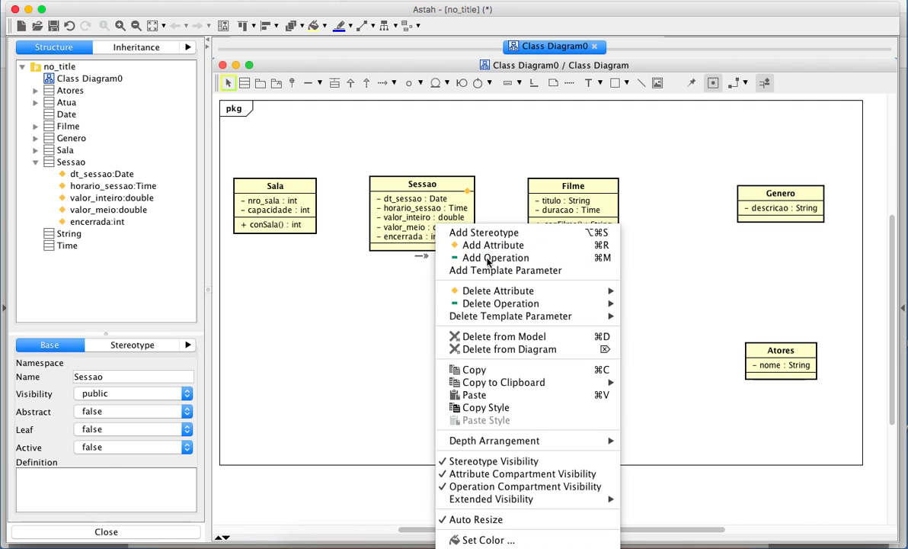
text(sel_Sessao)
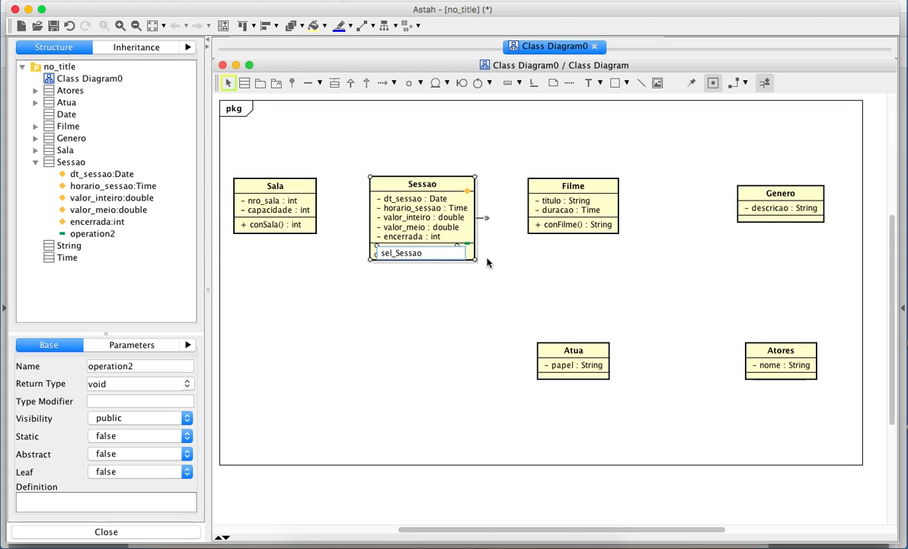
text(() : String)
key(Return)
click(427, 325)
Move Filme closer to Genero and shift Sessao slightly away from Sala to even out the class spacing
click(607, 219)
drag(607, 219, 651, 221)
drag(434, 229, 456, 231)
click(686, 303)
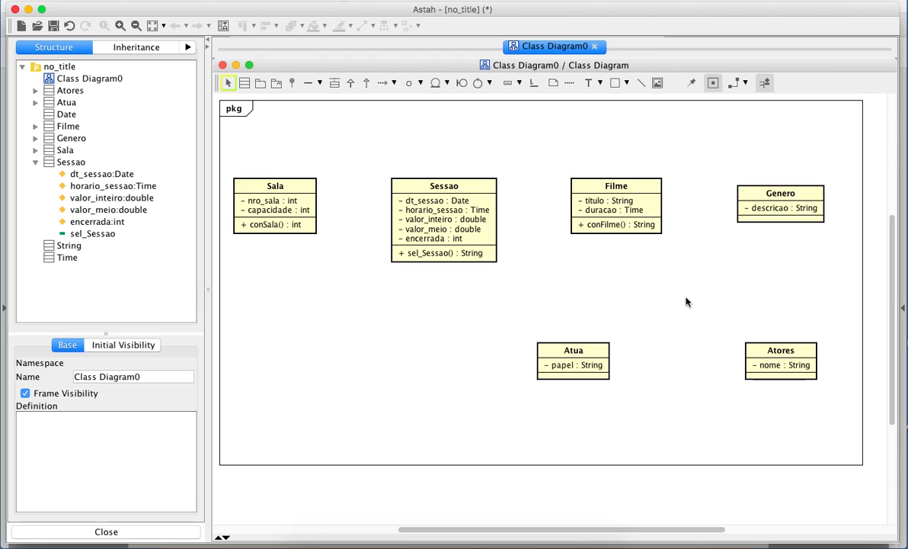
Connect Filme to Genero with an association named tem, reading from Filme towards Genero
click(309, 84)
drag(648, 203, 793, 207)
click(767, 212)
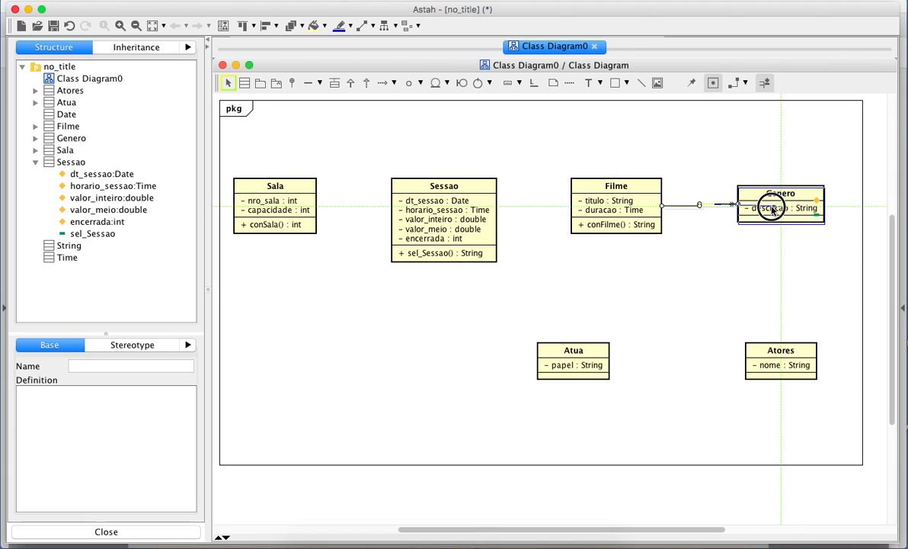
right_click(702, 211)
click(730, 216)
text(tem)
click(742, 324)
Move Genero farther from Filme and shift Filme slightly away from Sessao
click(823, 198)
drag(823, 197, 857, 198)
click(652, 198)
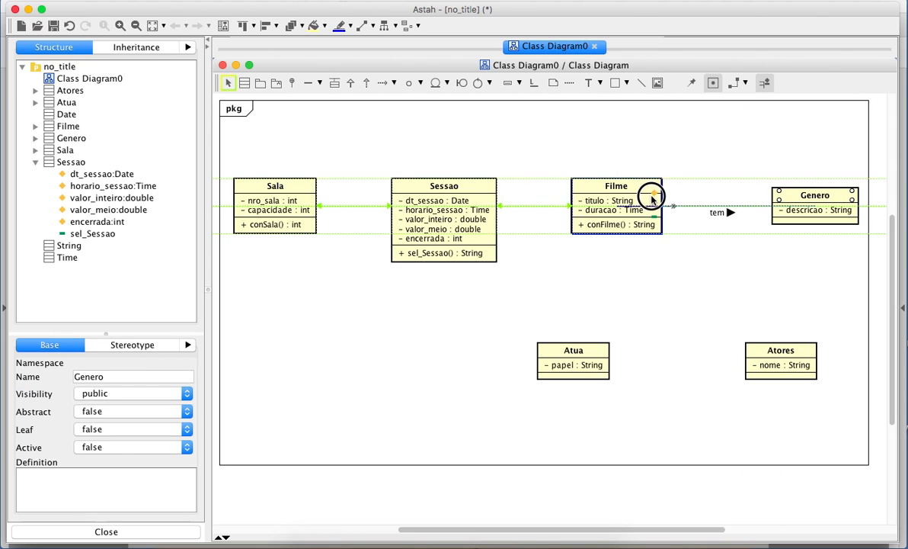
drag(652, 198, 666, 199)
click(780, 260)
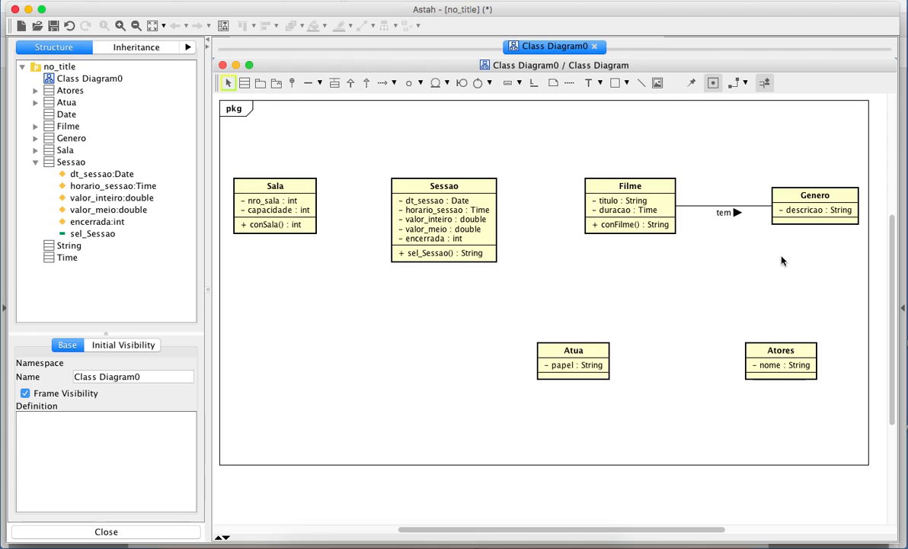
Set the tem association's multiplicities to 1 at the Genero end and 0..* at the Filme end
click(762, 215)
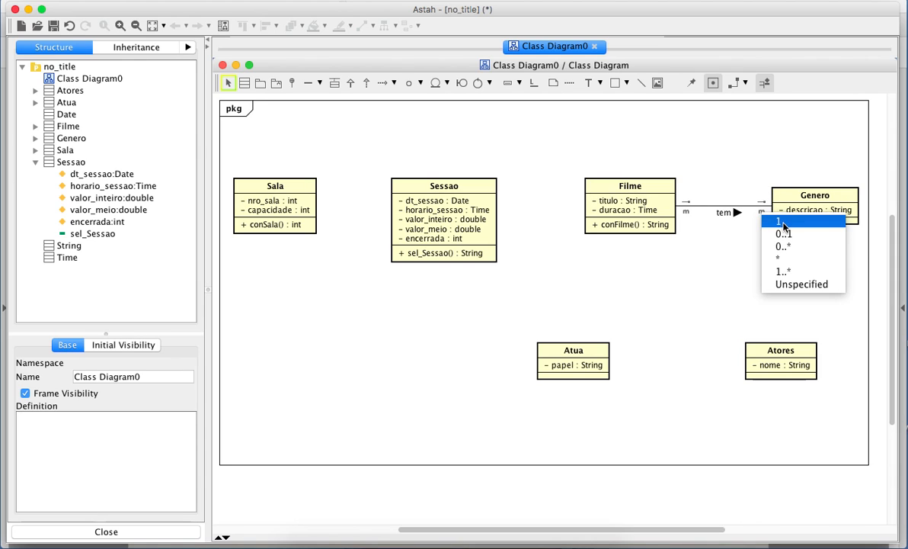
click(771, 220)
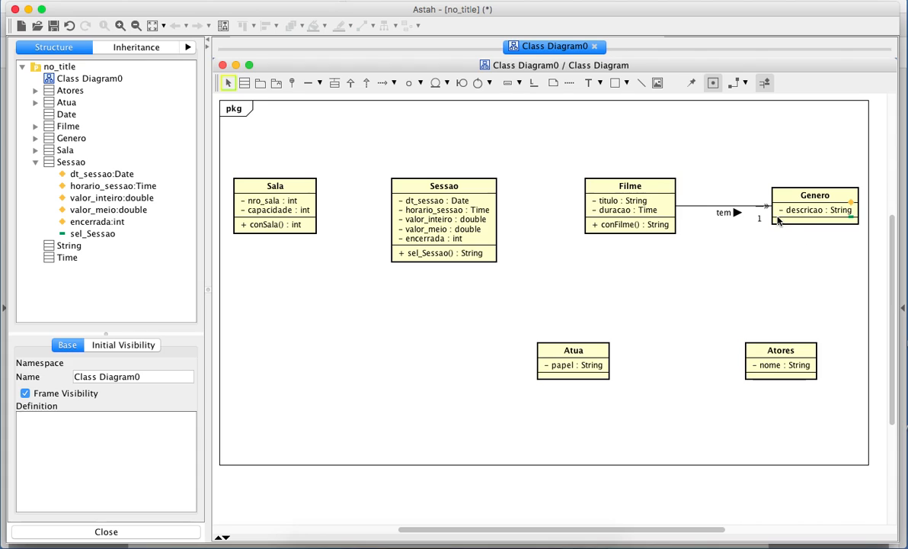
click(688, 207)
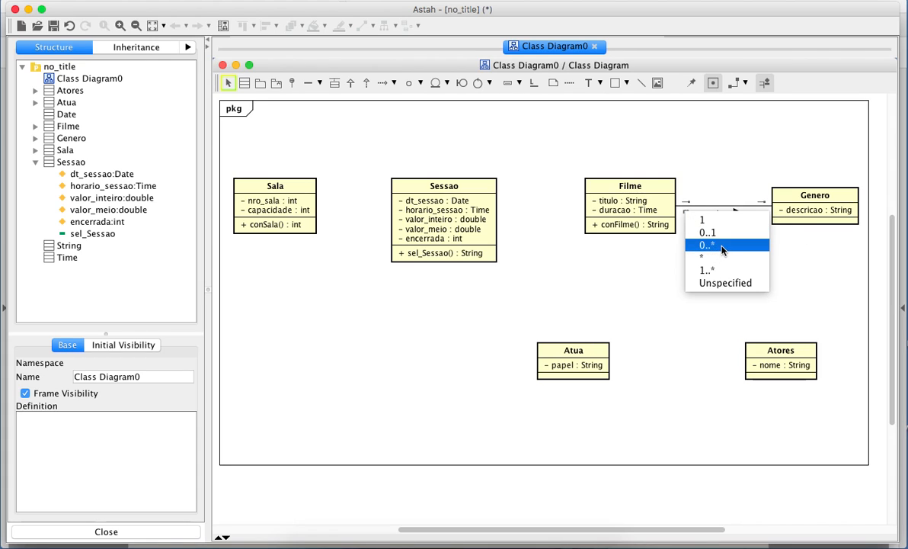
click(723, 250)
Move Atua directly beneath Filme and shift Atores farther beneath Genero
drag(570, 349, 630, 350)
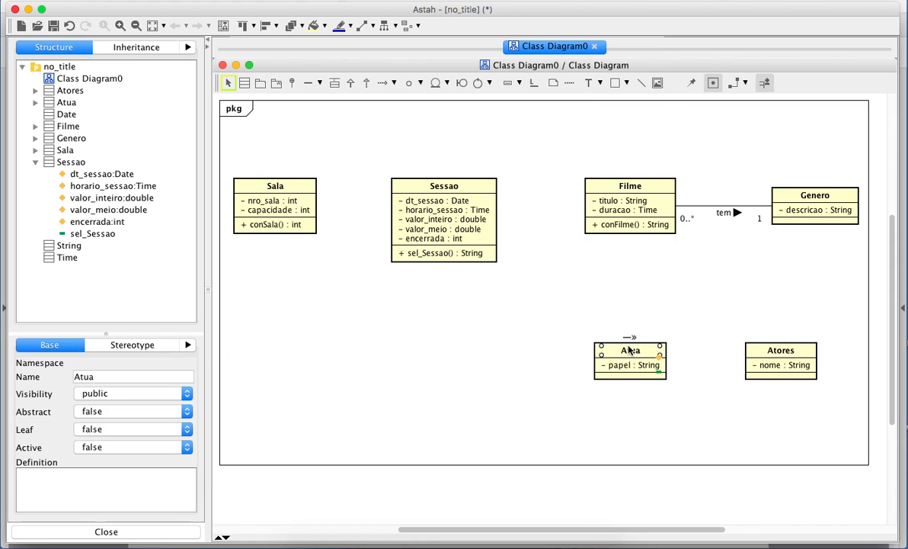
drag(771, 358, 797, 360)
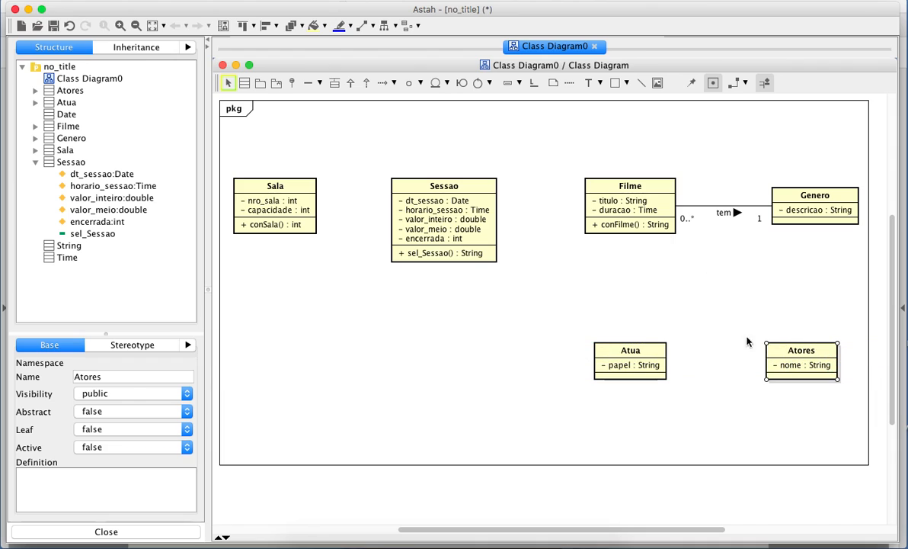
Draw an association from Filme to Atua and another from Atua to Atores
click(308, 82)
drag(634, 214, 630, 364)
click(710, 461)
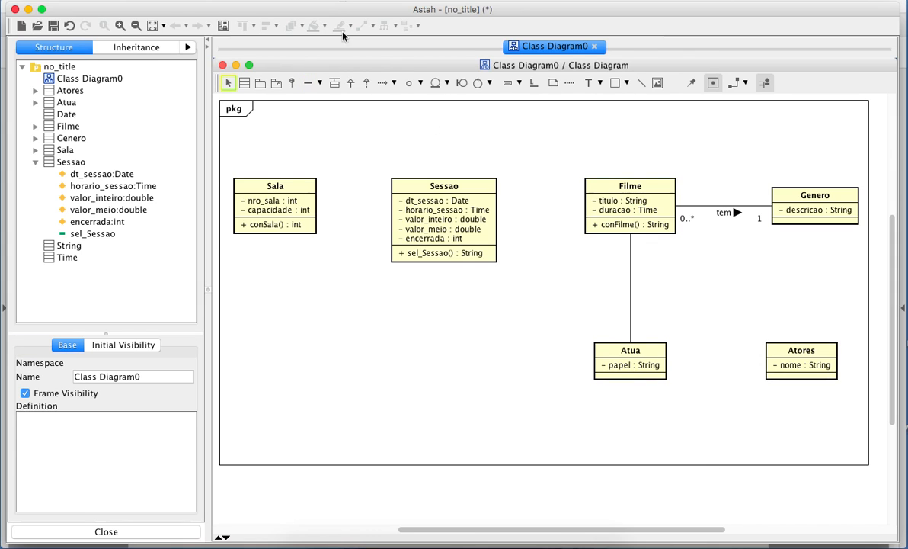
click(308, 83)
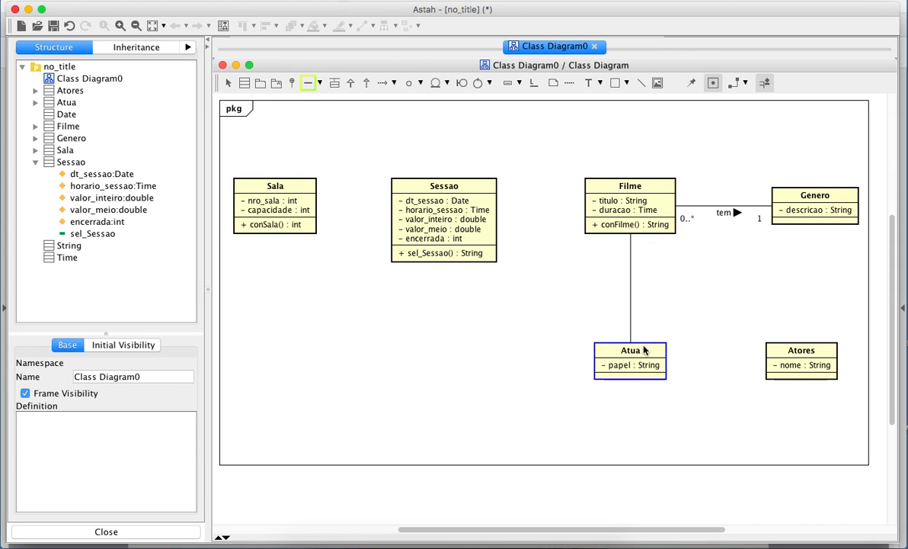
drag(651, 355, 813, 365)
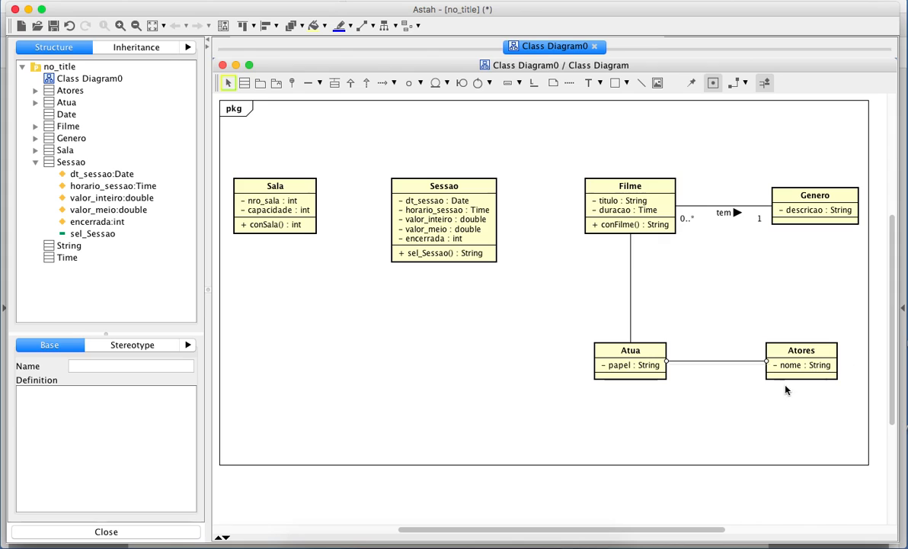
click(738, 306)
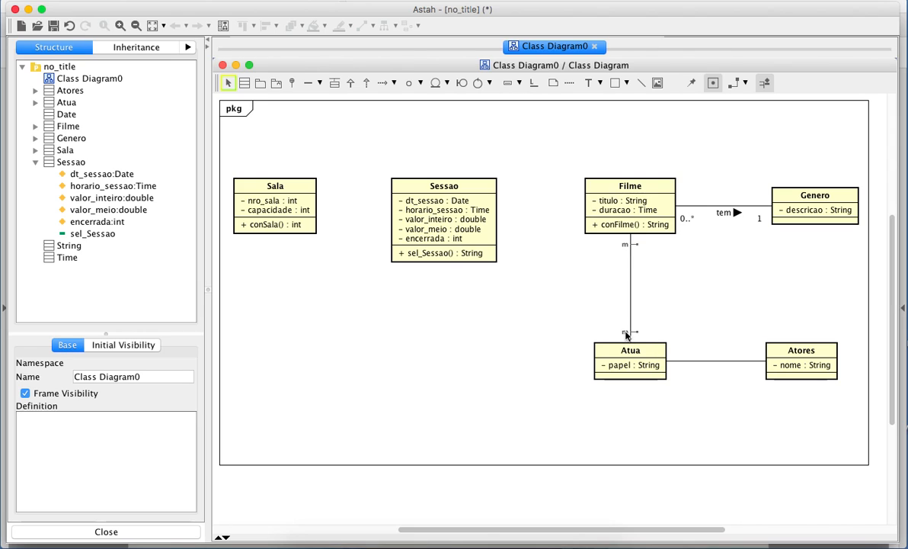
Set the multiplicity to 1..* at the Atua end of both the Filme–Atua and Atua–Atores associations
click(626, 336)
click(647, 391)
click(676, 368)
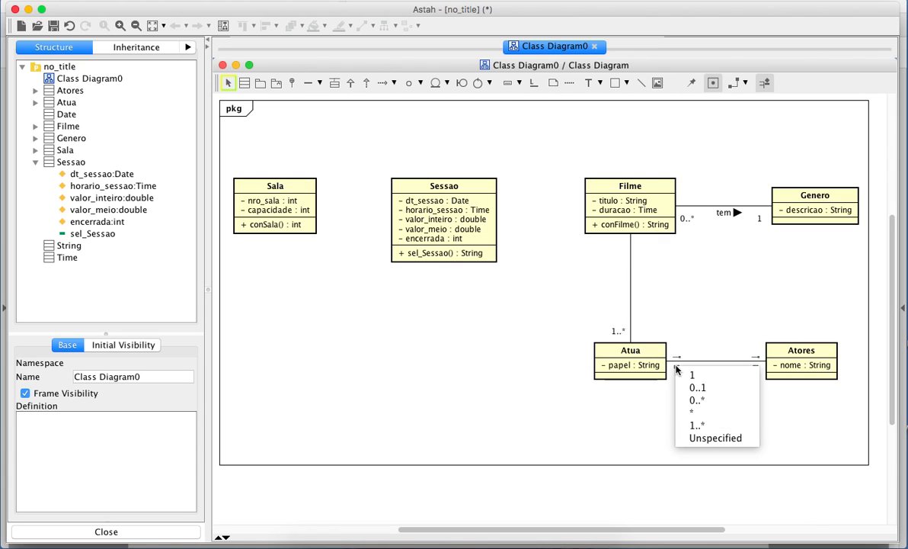
click(690, 424)
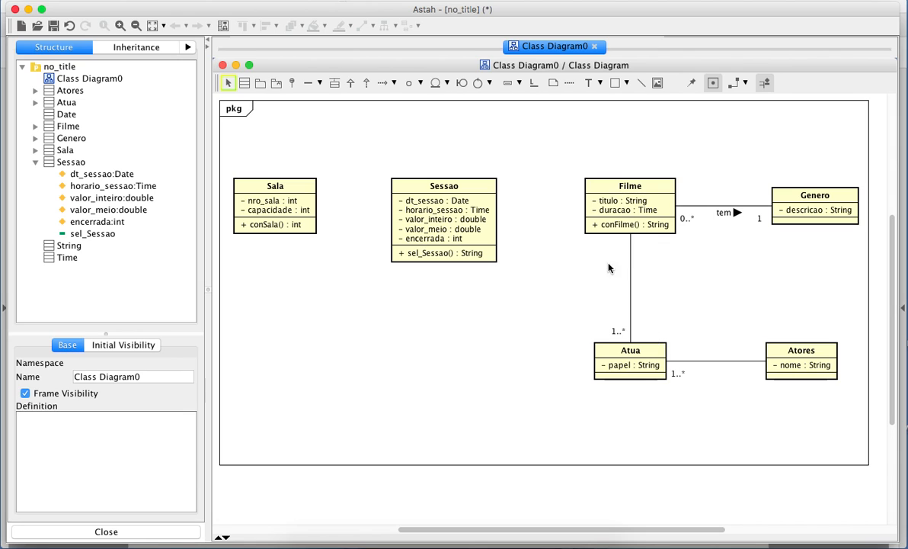
Draw an association from Sessao to Filme and shift Sessao slightly upward so that the line runs straight
drag(441, 200, 442, 190)
click(412, 321)
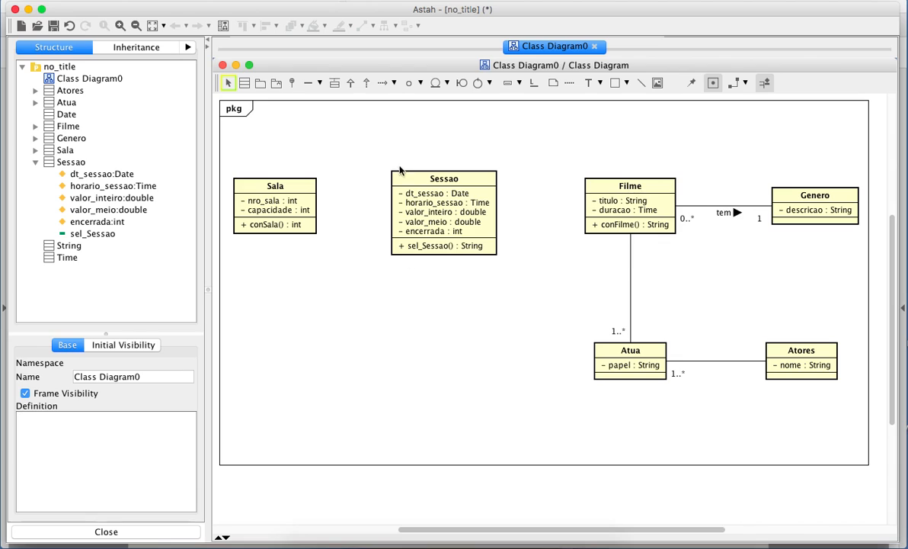
click(307, 84)
drag(418, 199, 641, 212)
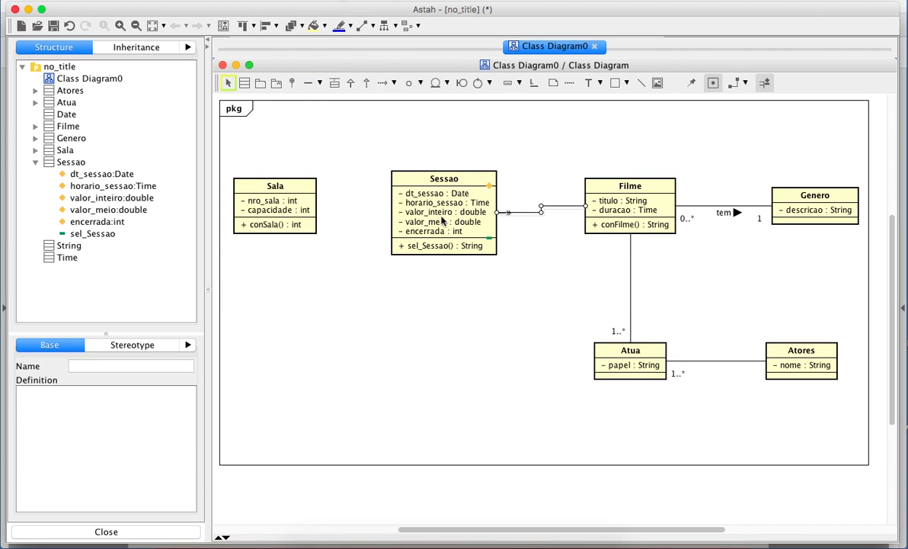
drag(445, 211, 444, 204)
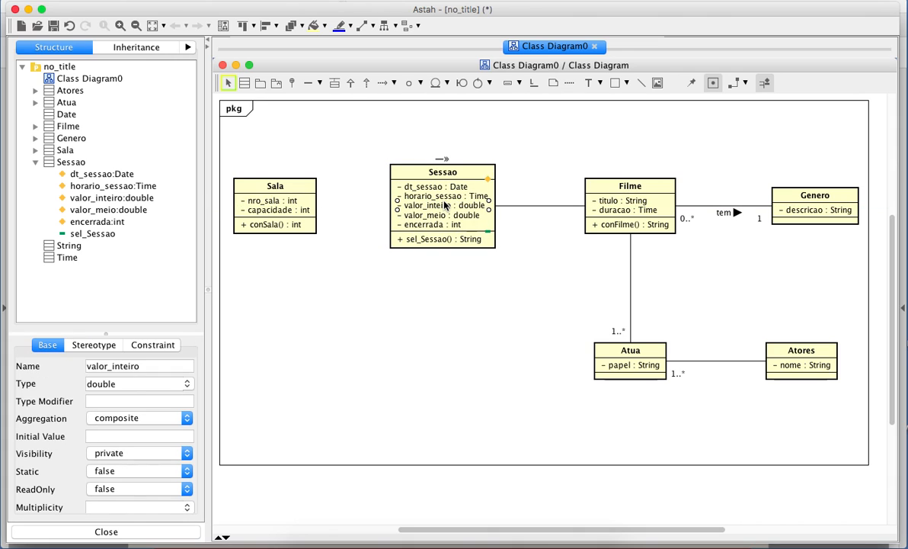
Name the association between Sessao and Filme compoe
click(543, 207)
right_click(543, 210)
click(547, 211)
text(compes)
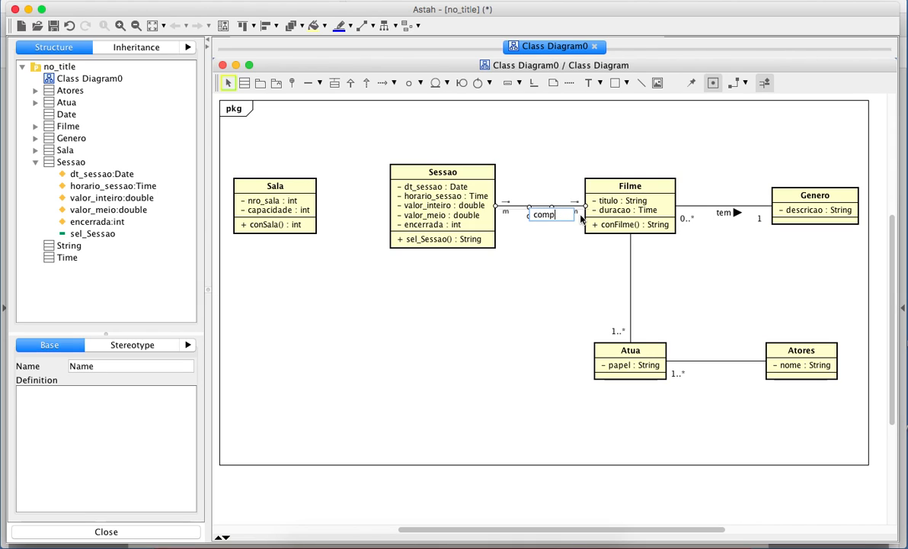
click(527, 252)
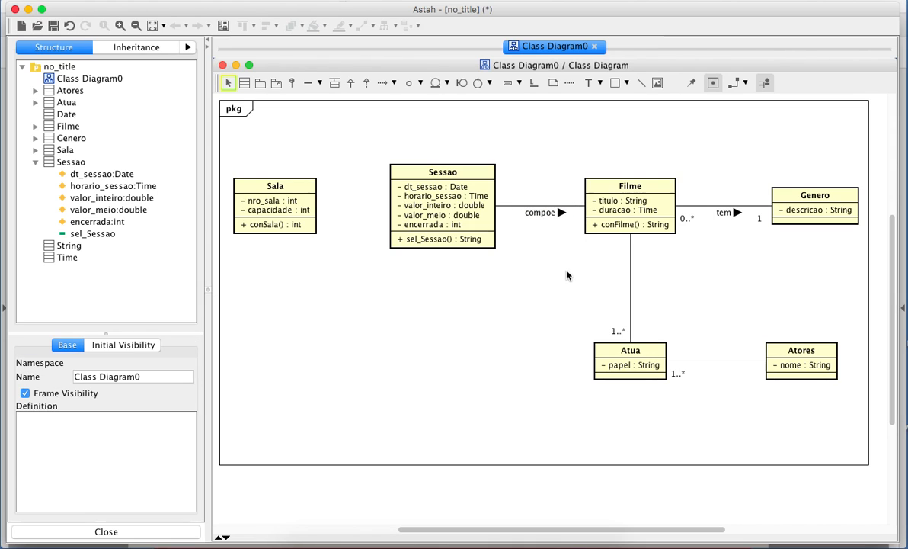
Move Sessao slightly farther from Filme and place Sala lower in the diagram, below Sessao's level
drag(464, 208, 433, 207)
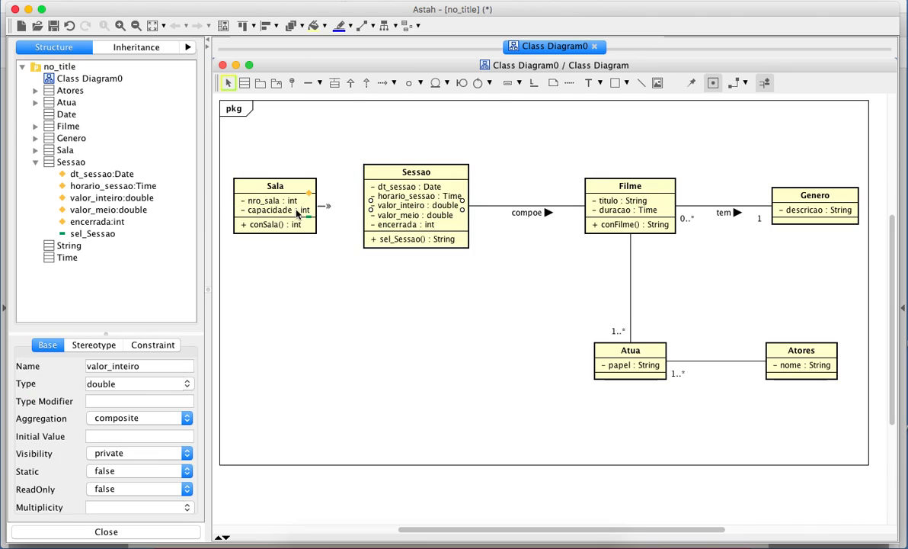
drag(292, 212, 293, 319)
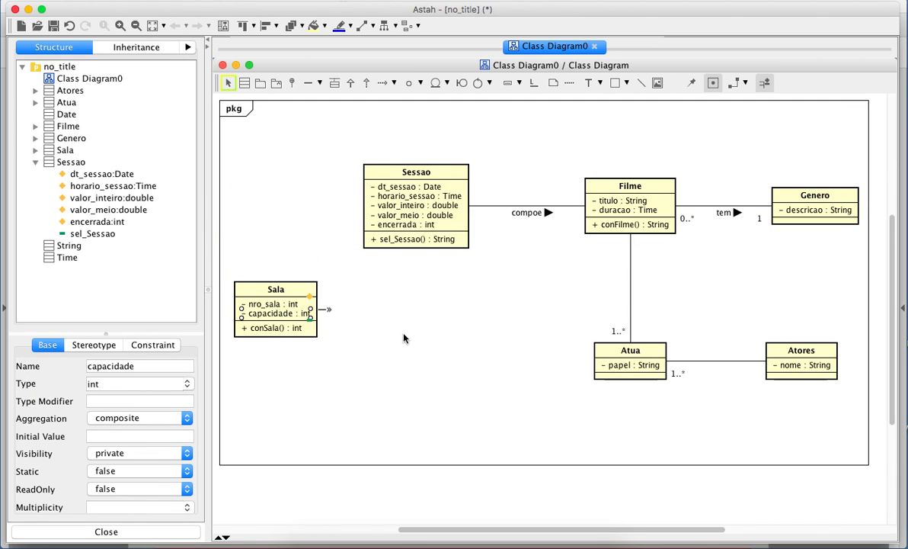
click(448, 341)
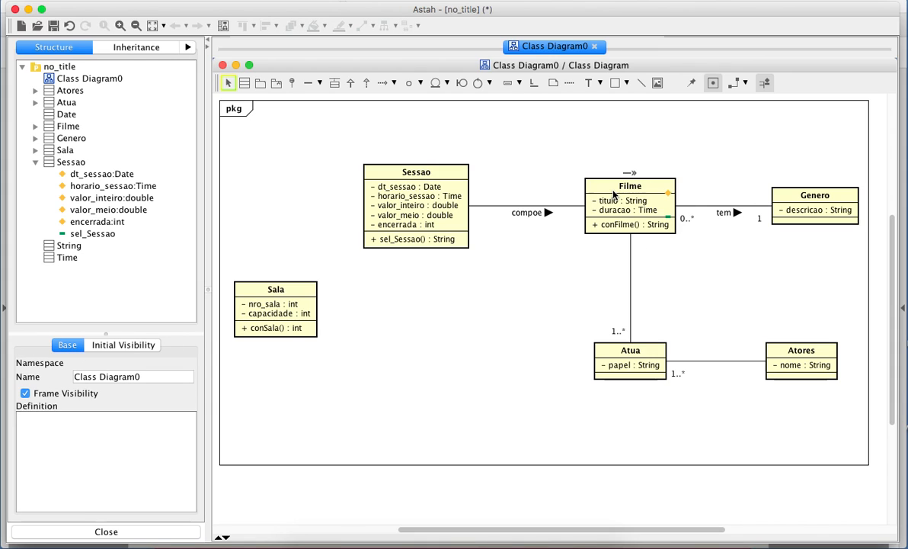
Set the compoe association's multiplicities to 1..* at the Sessao end and 1 at the Filme end
click(480, 206)
click(480, 211)
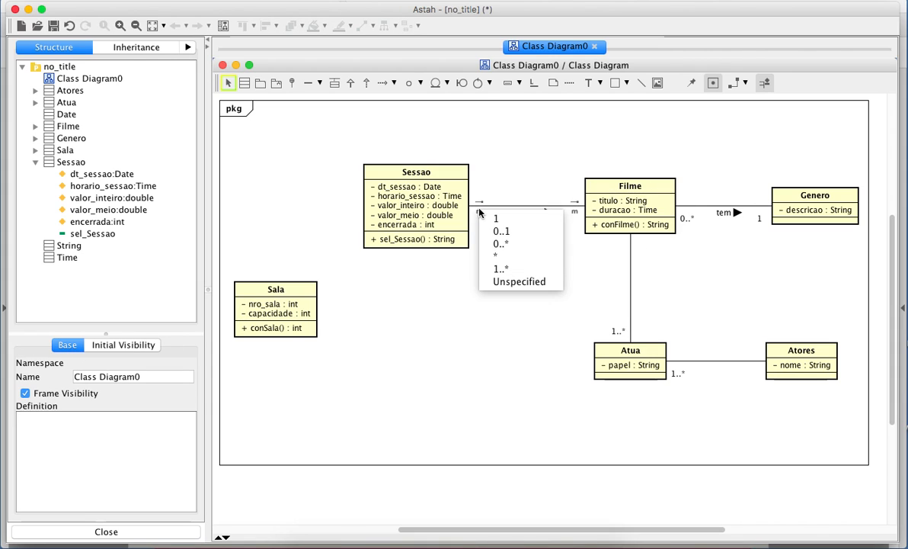
click(506, 269)
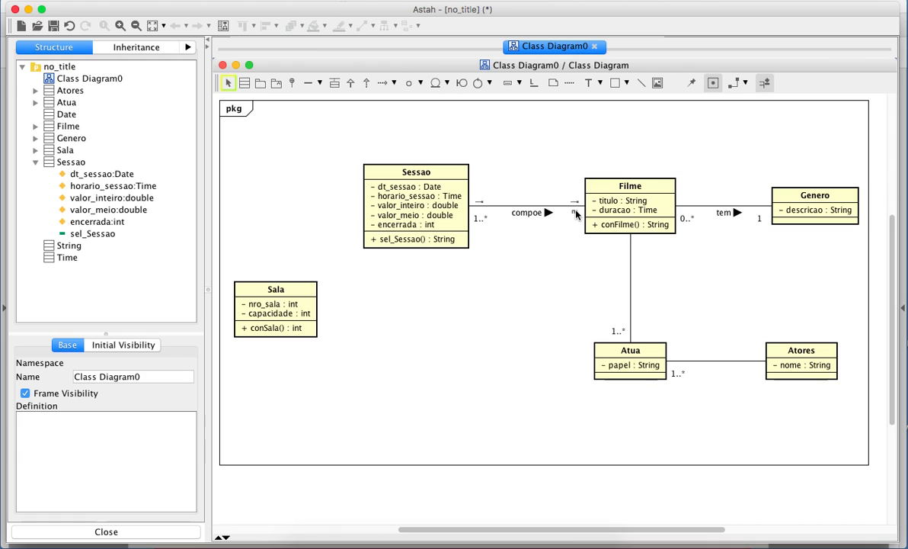
click(575, 213)
Move Sala back up level with Sessao and draw an association from Sala to Sessao
drag(258, 292, 249, 189)
click(295, 274)
click(308, 82)
click(278, 202)
click(393, 211)
click(415, 306)
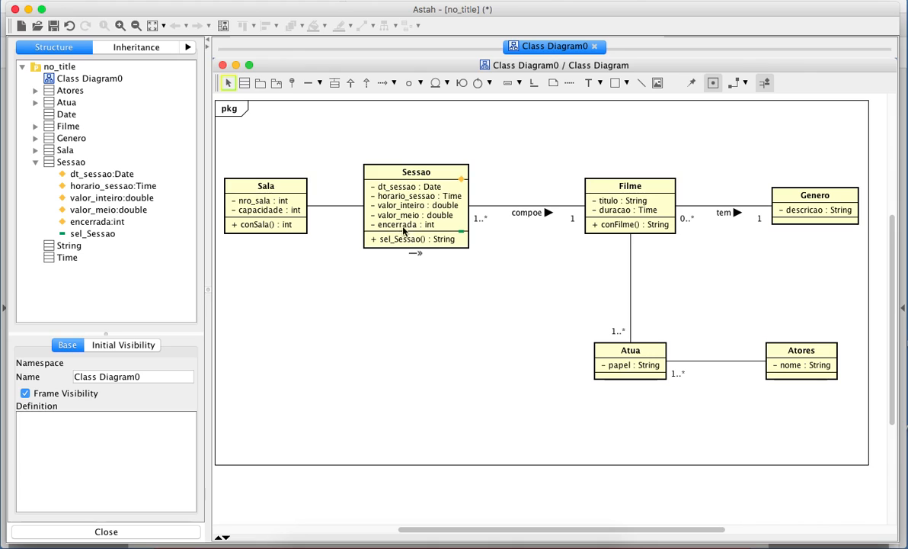
Set the Sala–Sessao association's multiplicities to 1..* at the Sessao end and 1 at the Sala end
click(331, 206)
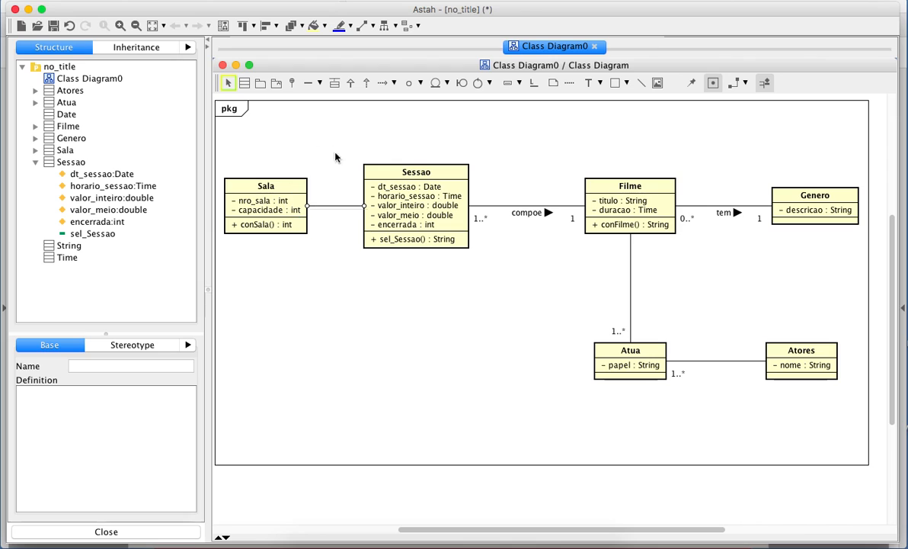
click(354, 212)
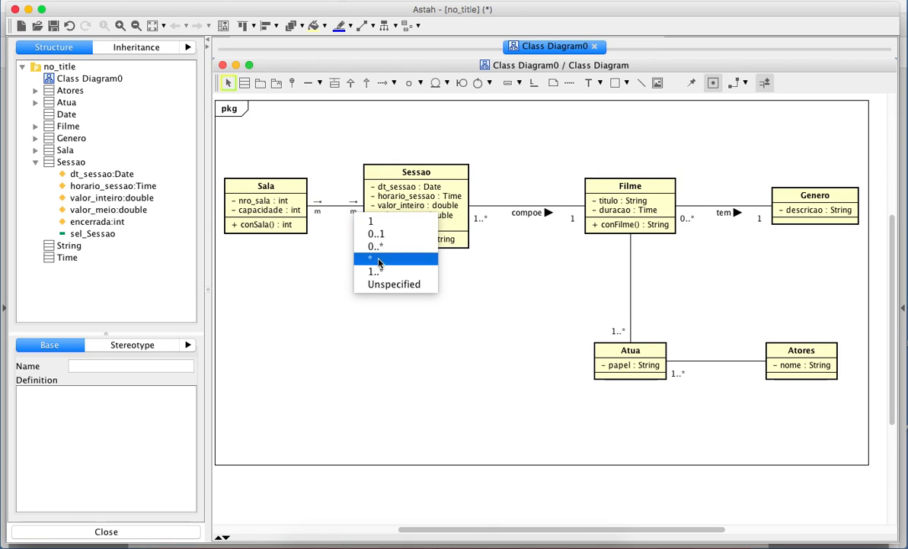
click(355, 252)
click(389, 288)
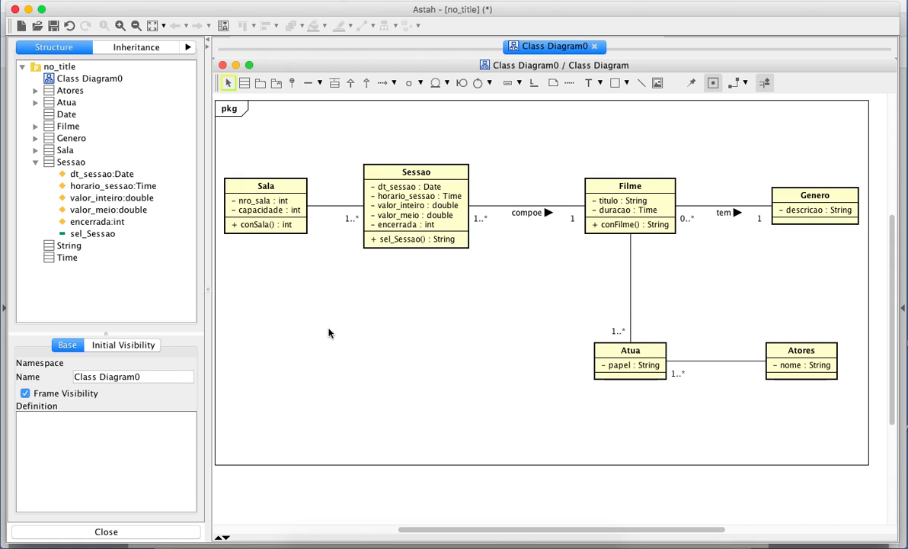
click(318, 211)
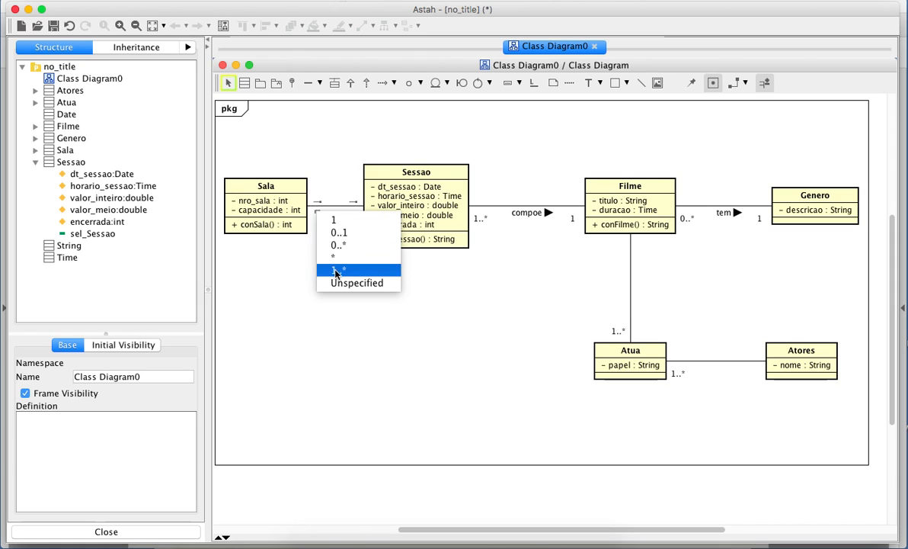
click(338, 221)
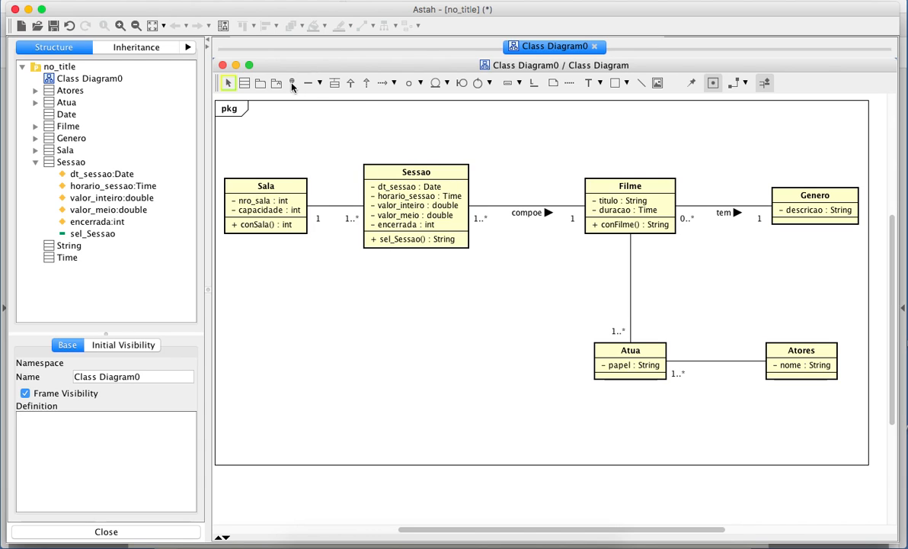
Add a class named Ingresso beneath Sessao
click(244, 84)
click(404, 303)
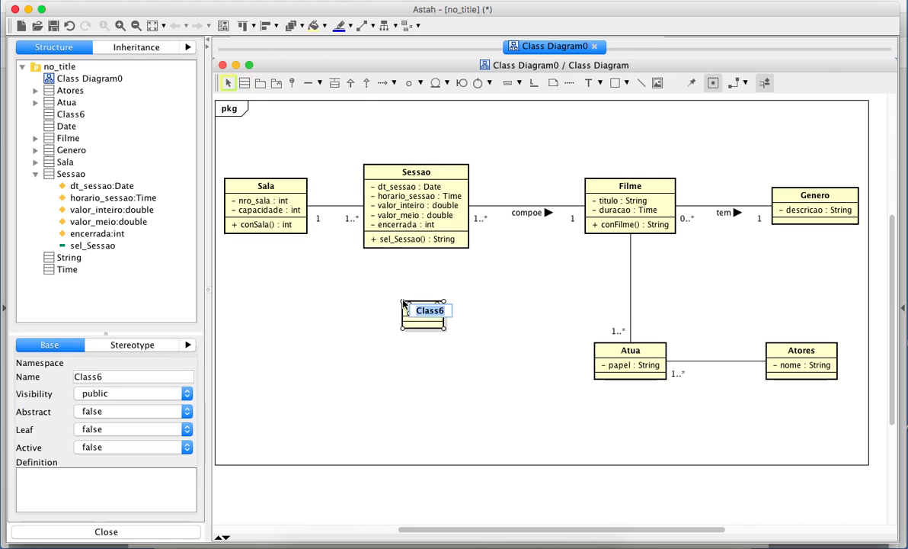
text(Ingresso)
key(Return)
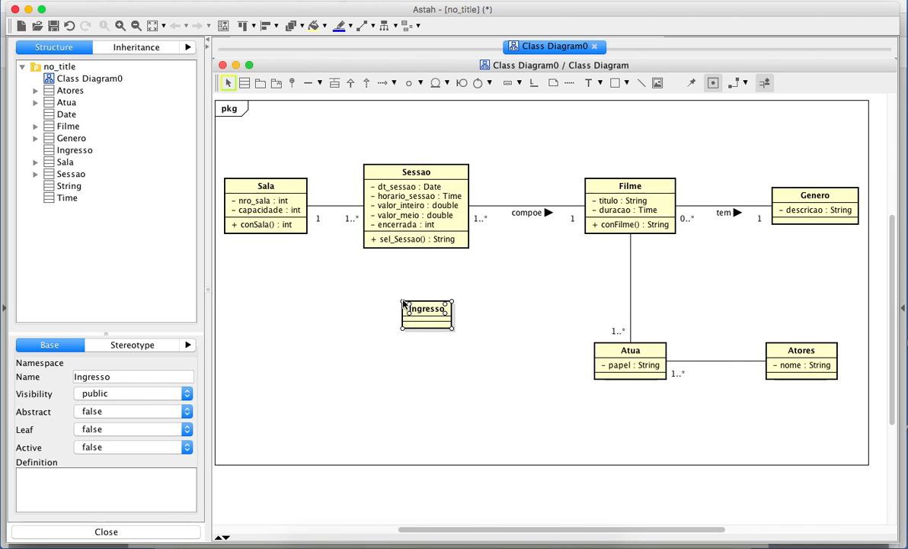
mouse_move(423, 309)
mouse_down()
mouse_move(406, 307)
mouse_move(405, 320)
mouse_move(413, 314)
mouse_up()
click(487, 351)
click(524, 320)
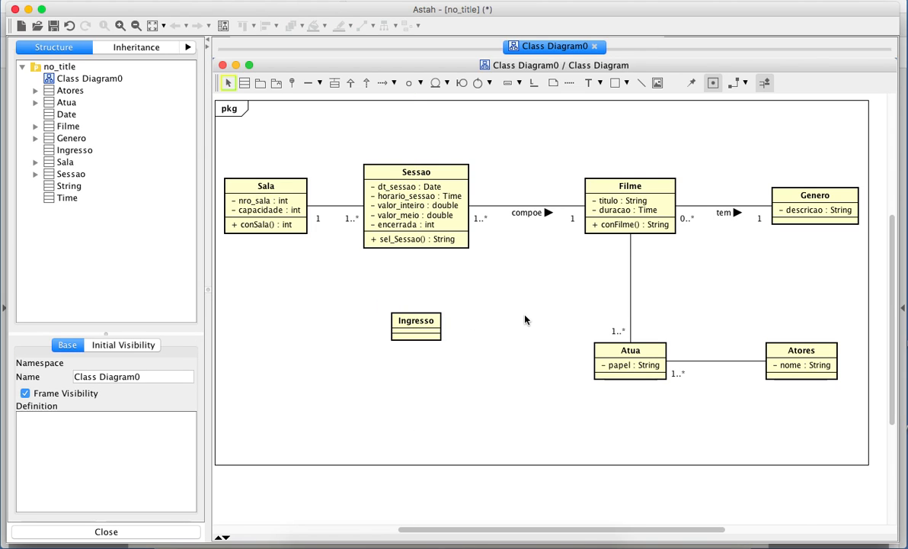
Add the attribute tipo of type int to the Ingresso class
mouse_move(430, 319)
right_click(427, 333)
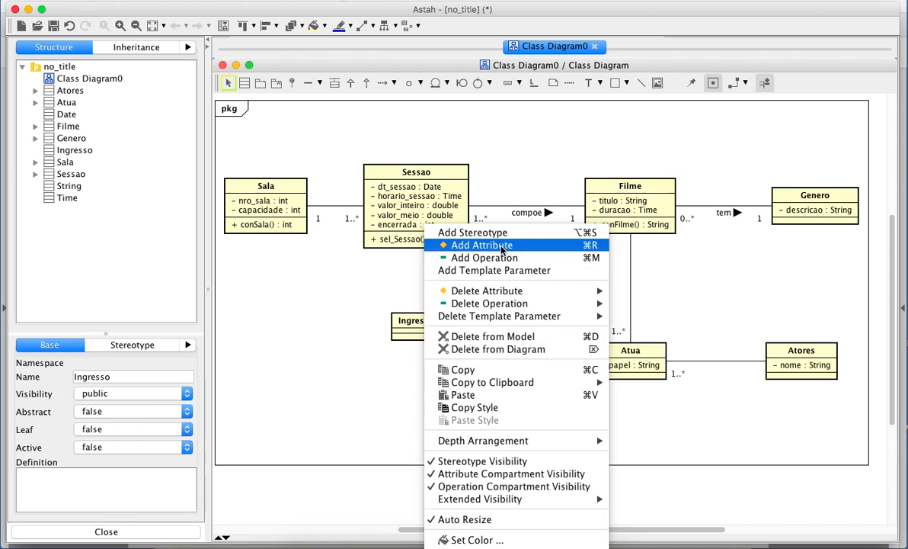
click(501, 248)
text(tipo)
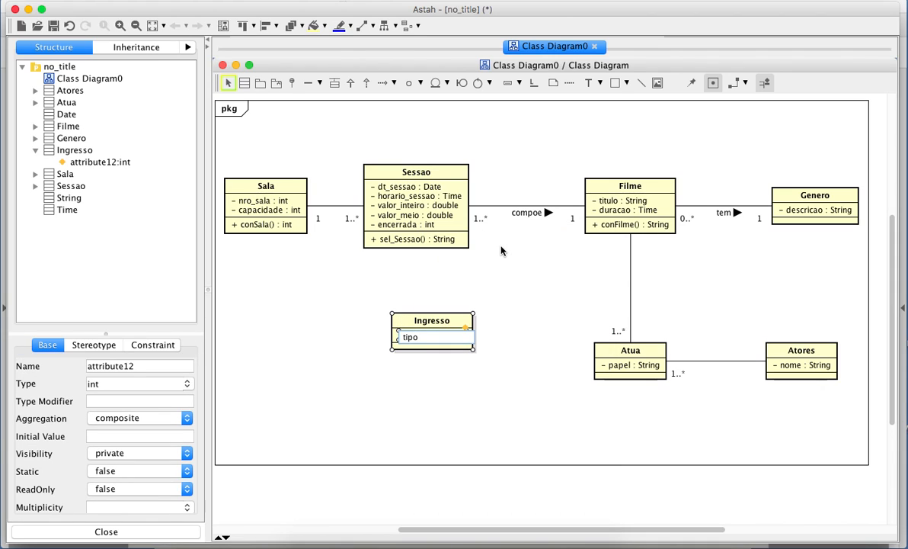
text( : int)
key(Return)
click(497, 301)
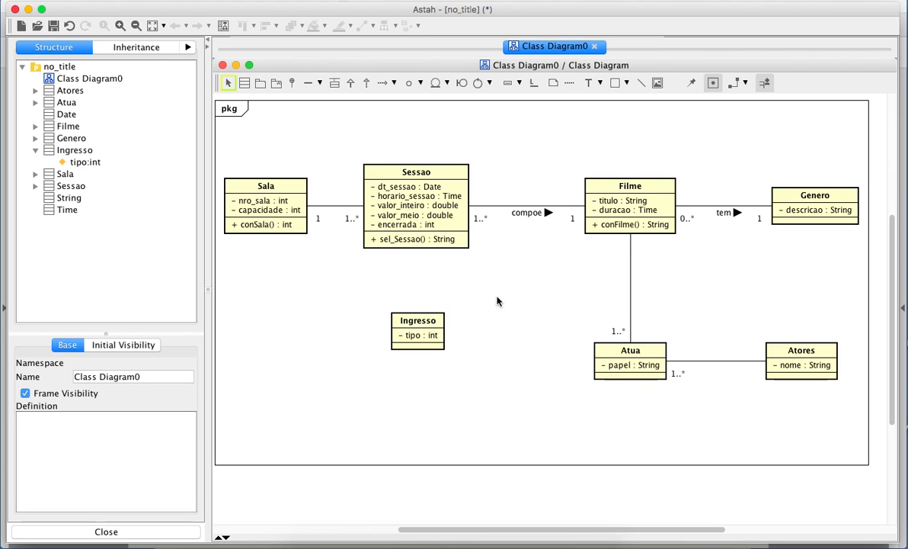
Center Ingresso beneath Sessao and draw an association from Sessao to Ingresso
mouse_move(439, 314)
click(409, 326)
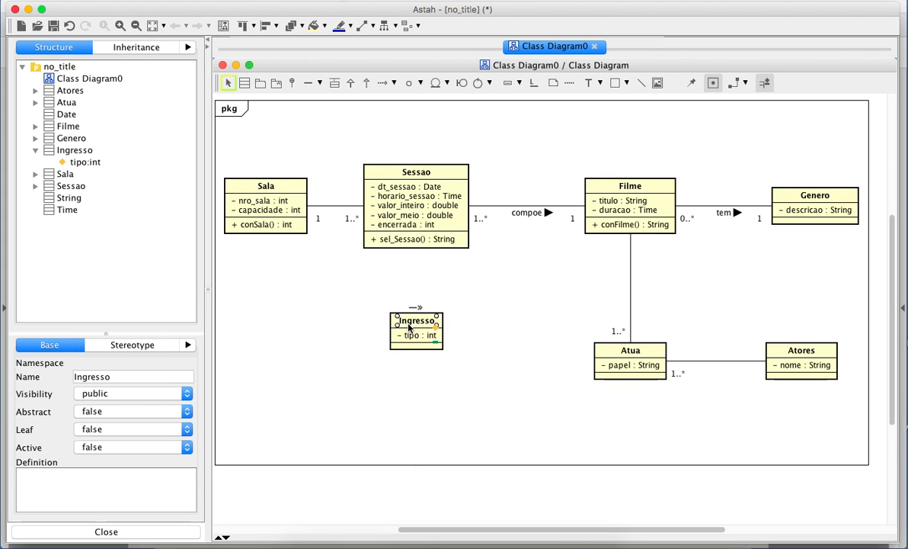
click(309, 82)
drag(396, 206, 421, 337)
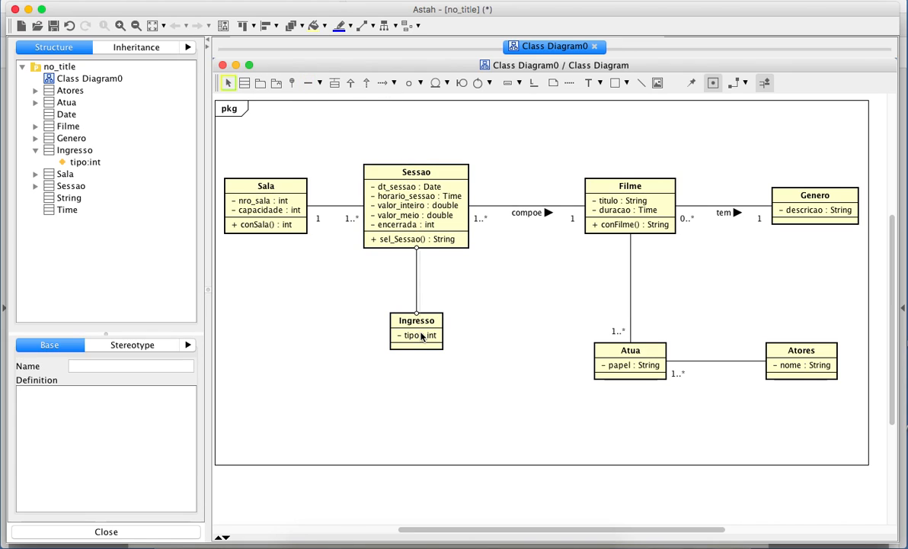
Name the Sessao–Ingresso association possui and move Ingresso farther down from Sessao
right_click(417, 283)
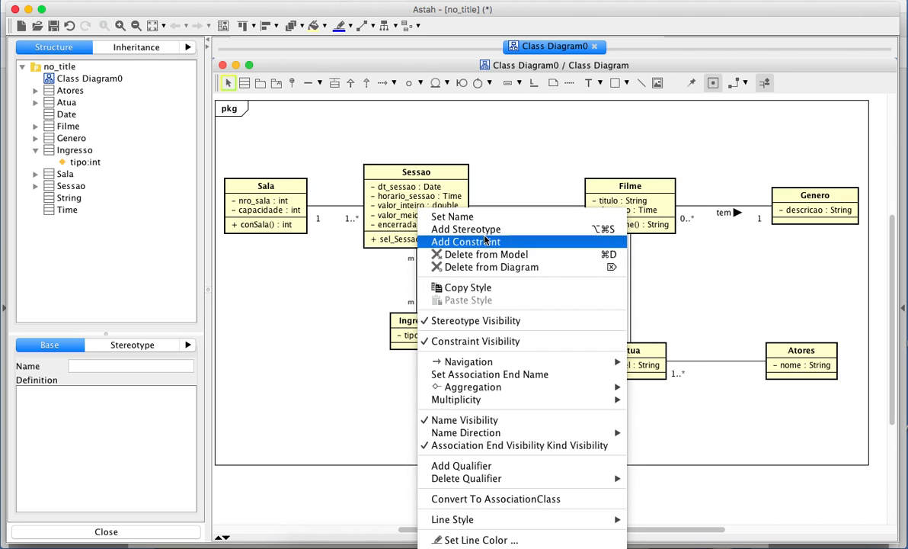
click(488, 212)
text(possui)
key(Return)
click(493, 272)
drag(416, 333, 417, 355)
click(534, 346)
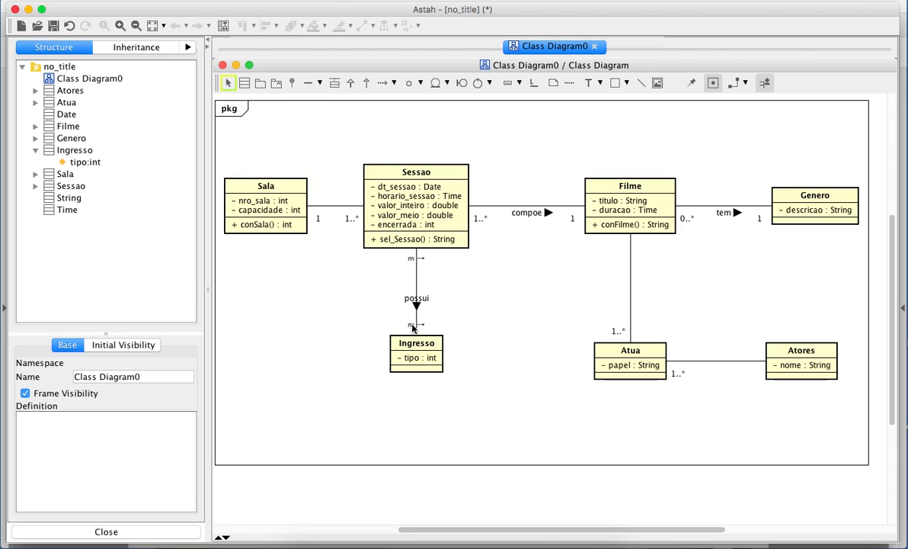
Set the possui association's multiplicities to 0..* at the Ingresso end and 1 at the Sessao end
click(413, 325)
click(452, 362)
click(421, 263)
click(425, 268)
Switch to the exercise PDF, review the cinema control system requirements, and return to the class diagram in Astah
click(507, 543)
click(270, 180)
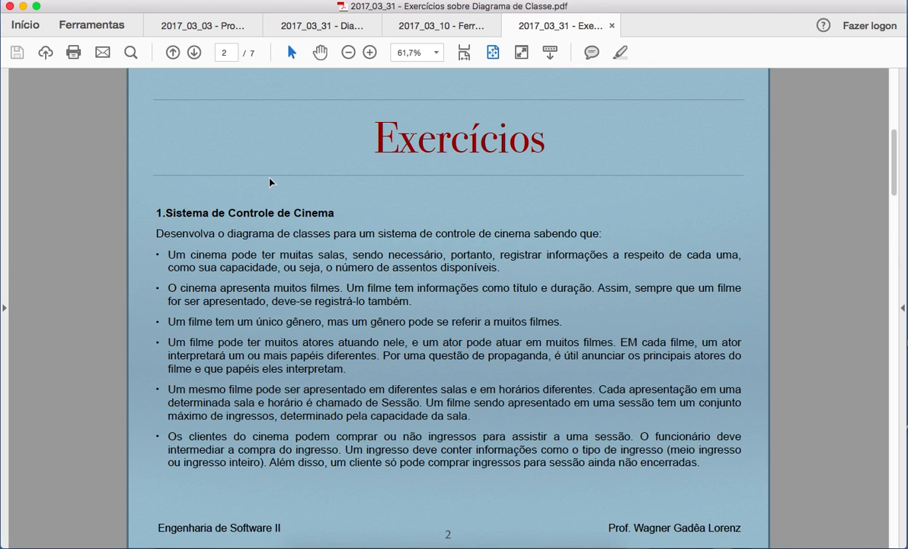
click(271, 180)
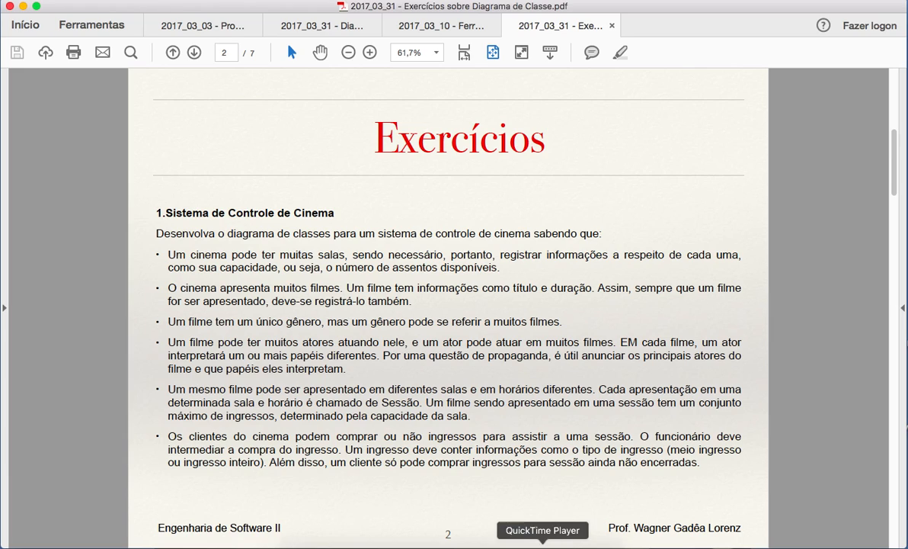
click(528, 534)
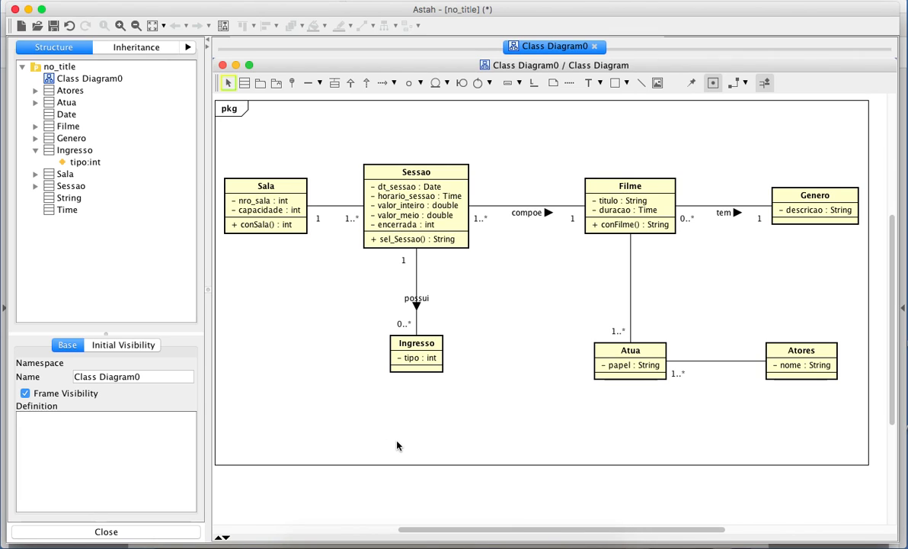